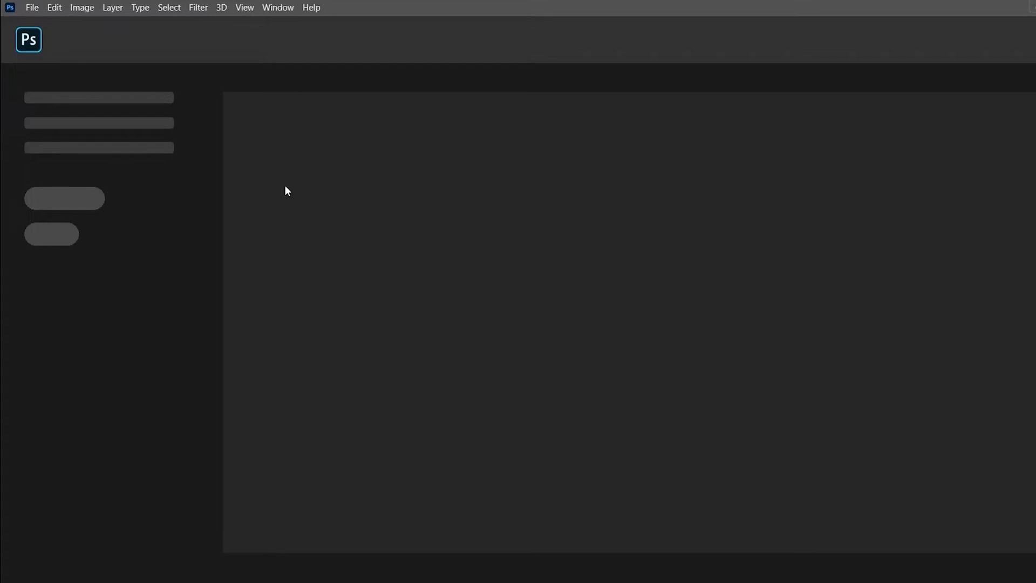
# Open the recently used Animated GIF.psd from the 02.05.2022 folder
pyautogui.click(54, 7)
pyautogui.moveTo(85, 90)
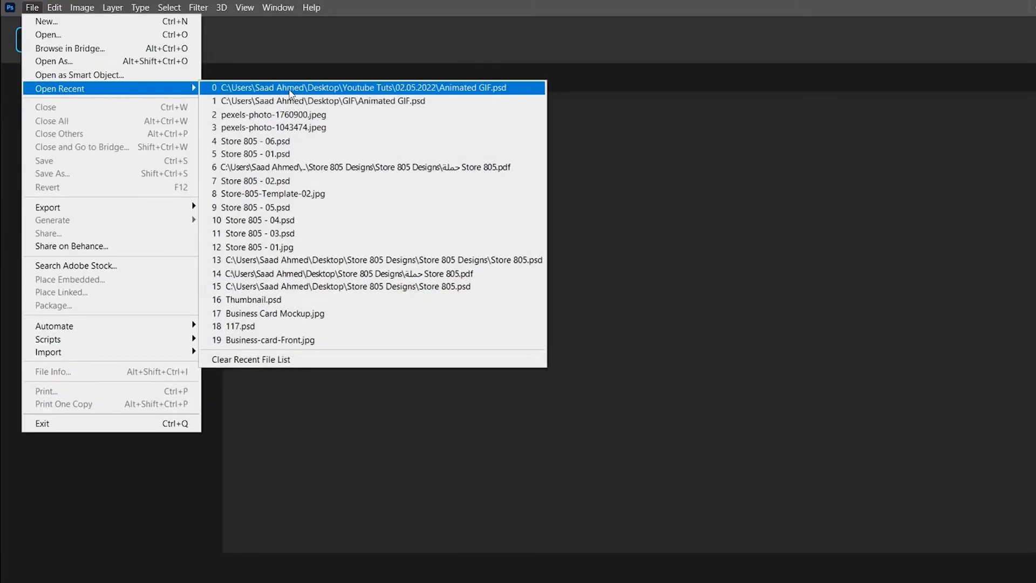
pyautogui.click(289, 89)
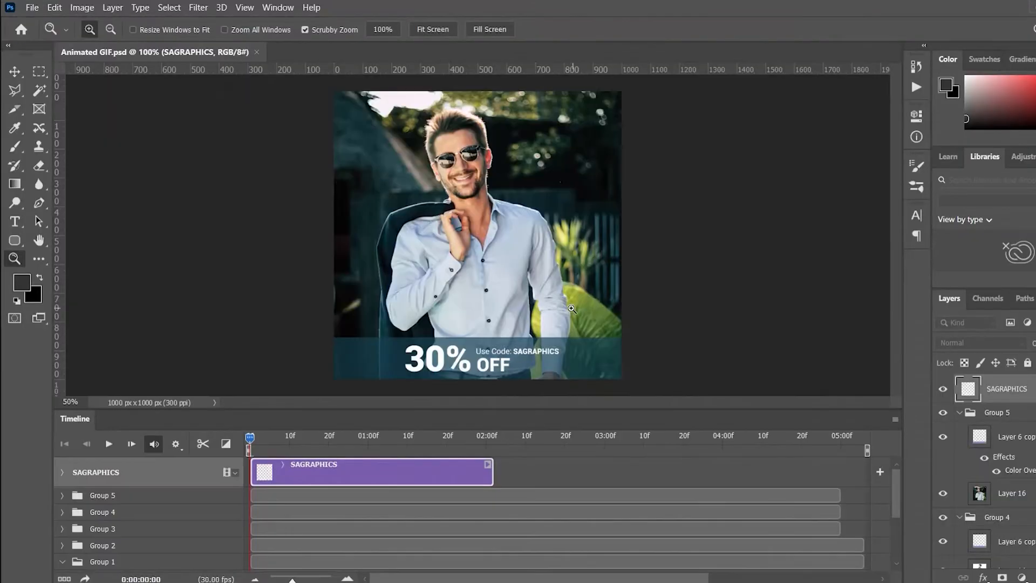
# Close the Timeline panel and collapse the layer groups Group 5 through Group 1
pyautogui.rightClick(103, 428)
pyautogui.click(97, 438)
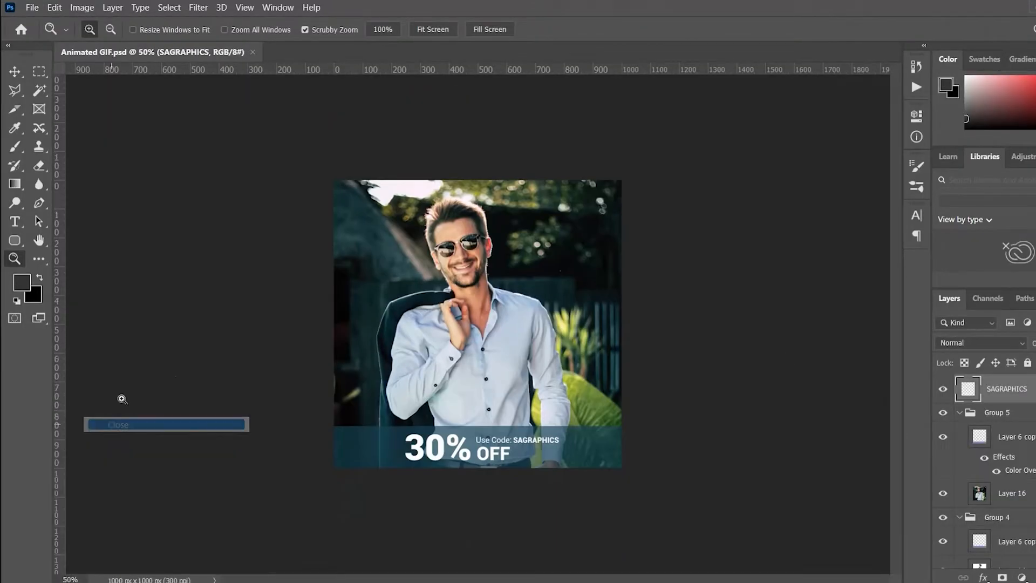
pyautogui.click(959, 412)
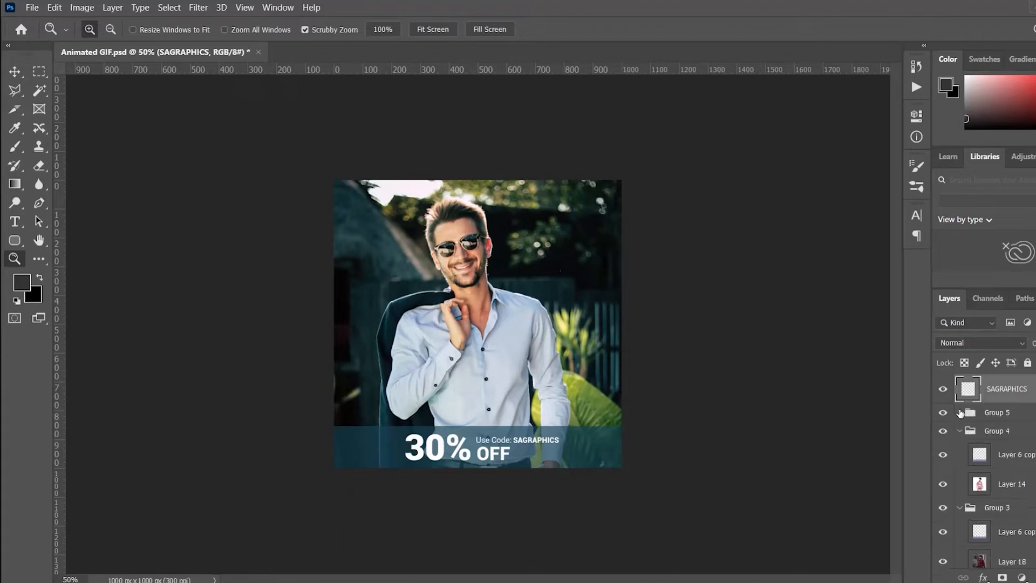
pyautogui.click(959, 431)
pyautogui.click(960, 449)
pyautogui.click(959, 467)
pyautogui.click(959, 485)
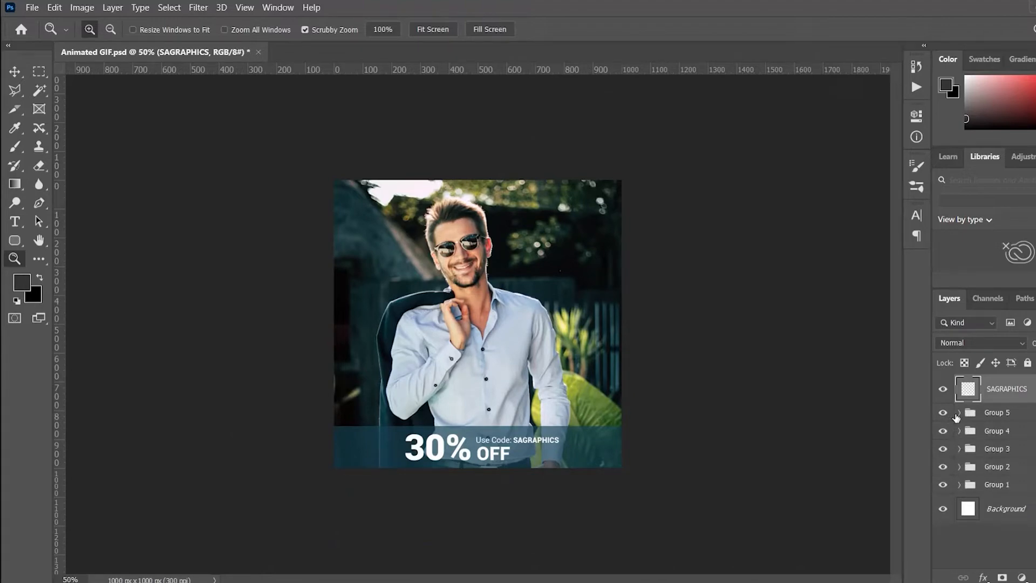
# Examine Group 5 by toggling the visibility of its two layers and of the SAGRAPHICS layer, and leave the group collapsed
pyautogui.click(960, 413)
pyautogui.click(944, 438)
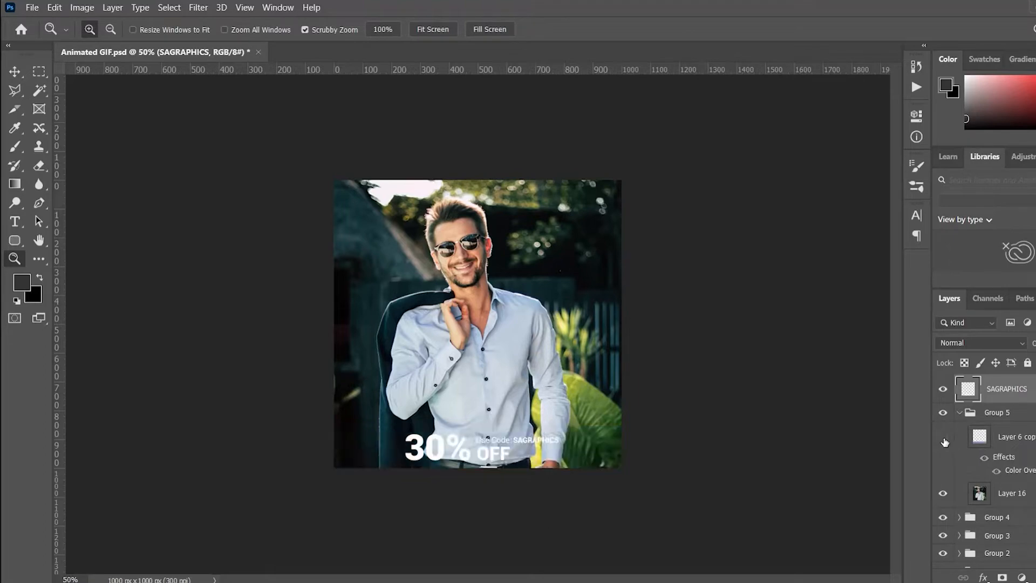
pyautogui.click(944, 439)
pyautogui.click(951, 494)
pyautogui.click(949, 494)
pyautogui.click(944, 394)
pyautogui.click(943, 394)
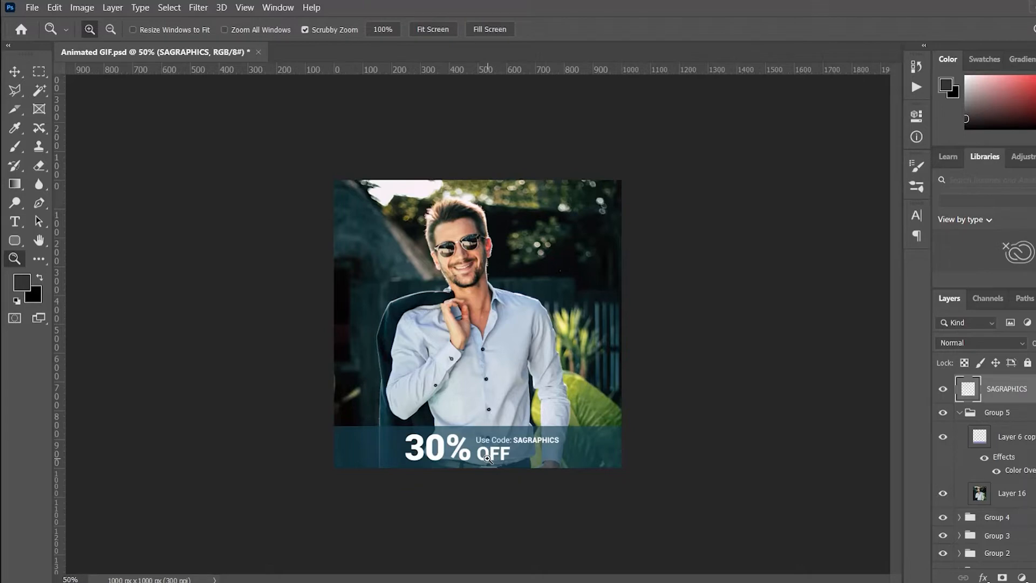
pyautogui.click(959, 414)
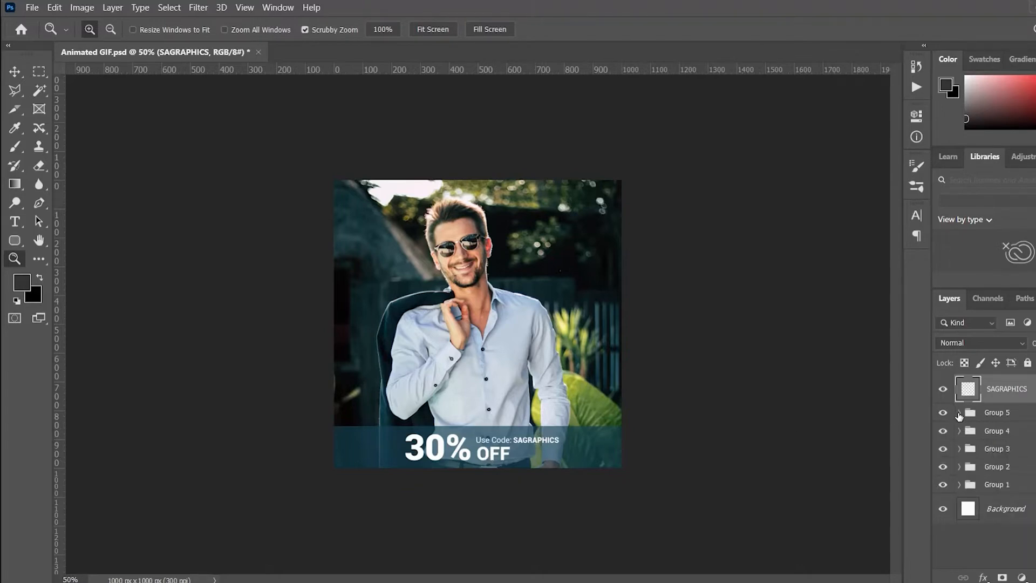
pyautogui.click(959, 414)
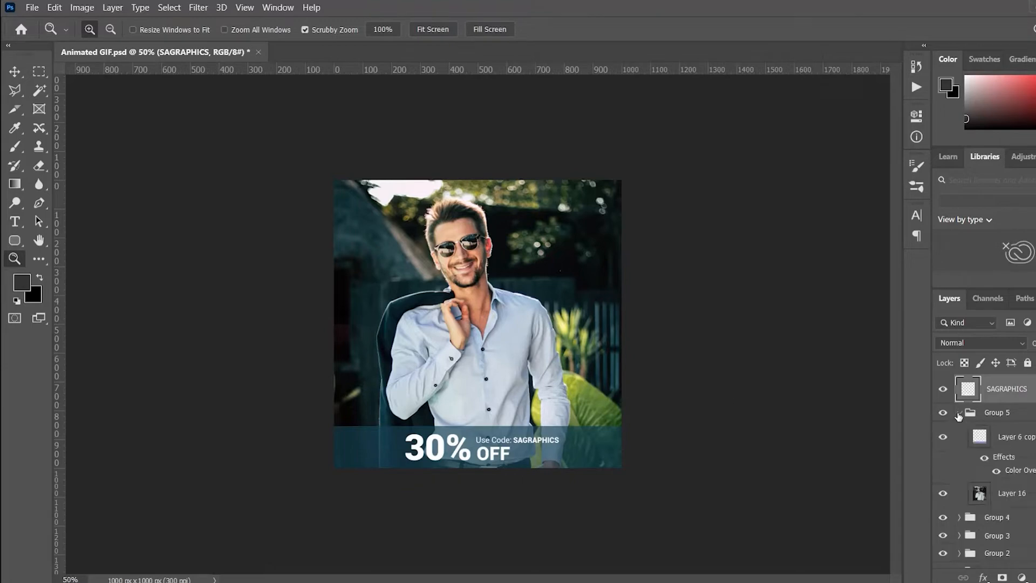
pyautogui.click(959, 414)
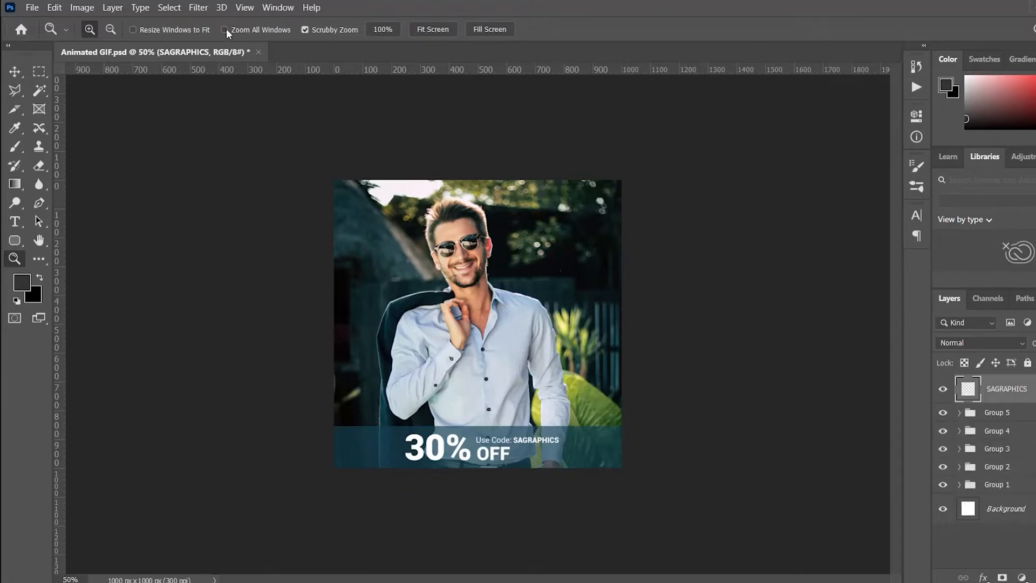
# Show the Timeline panel and enlarge it so that more tracks fit
pyautogui.click(278, 8)
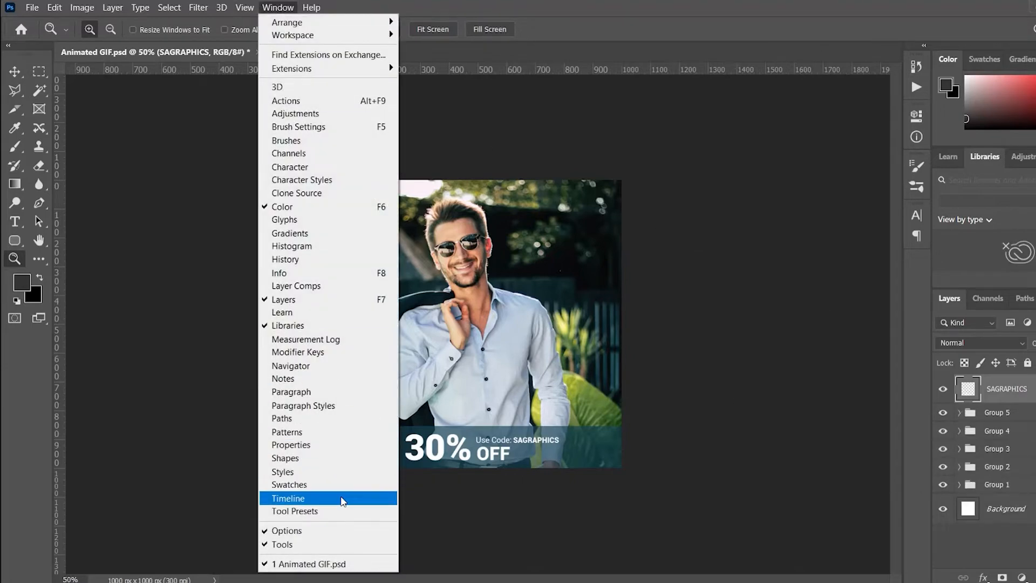
pyautogui.click(342, 499)
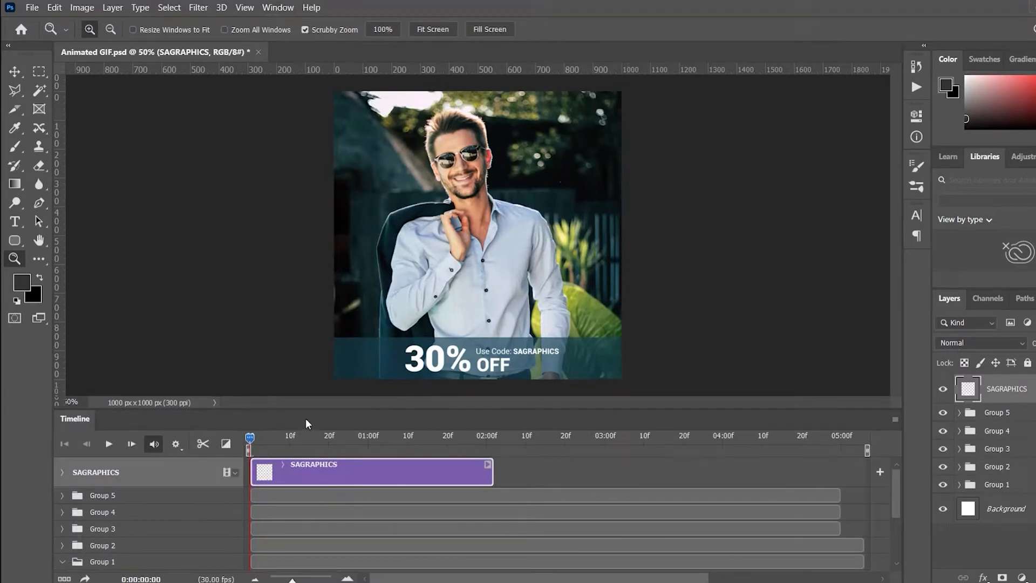
pyautogui.moveTo(318, 411); pyautogui.dragTo(324, 285)
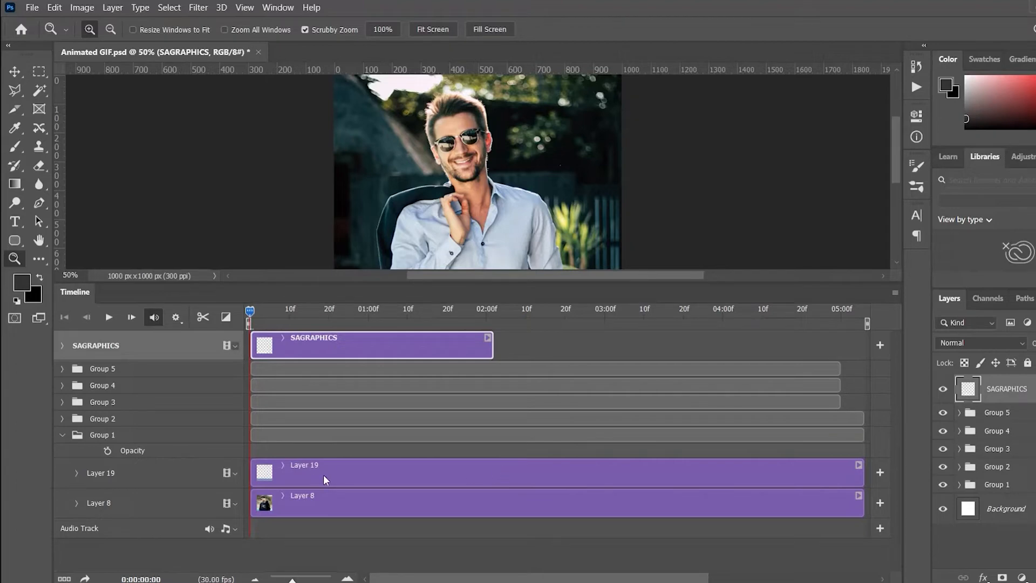
# Hide Group 5 through Group 2, keep Group 1 expanded in the timeline, and slightly reduce the Timeline panel's height
pyautogui.click(63, 435)
pyautogui.click(61, 436)
pyautogui.moveTo(944, 413); pyautogui.dragTo(944, 467)
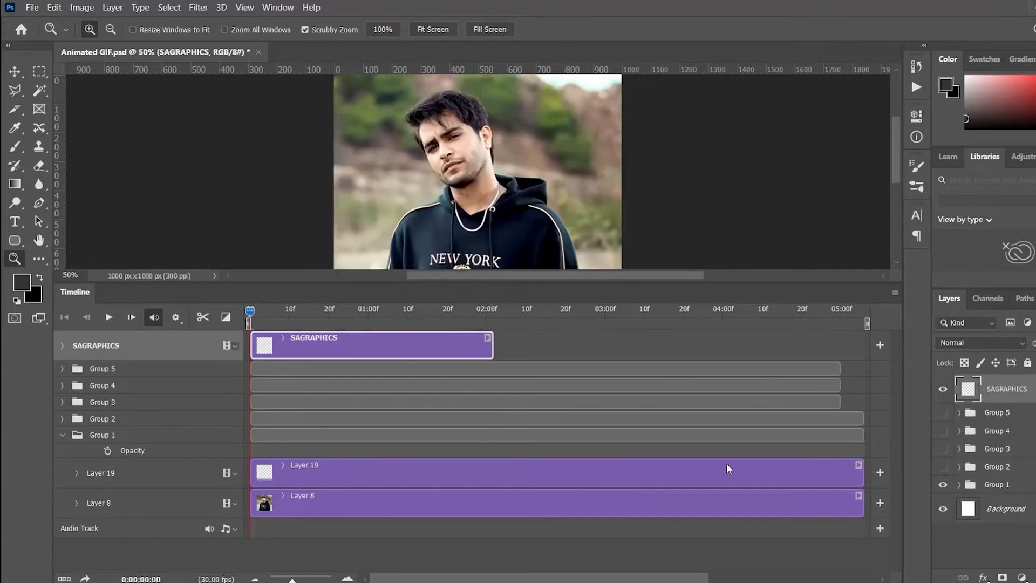
pyautogui.moveTo(485, 281); pyautogui.dragTo(508, 295)
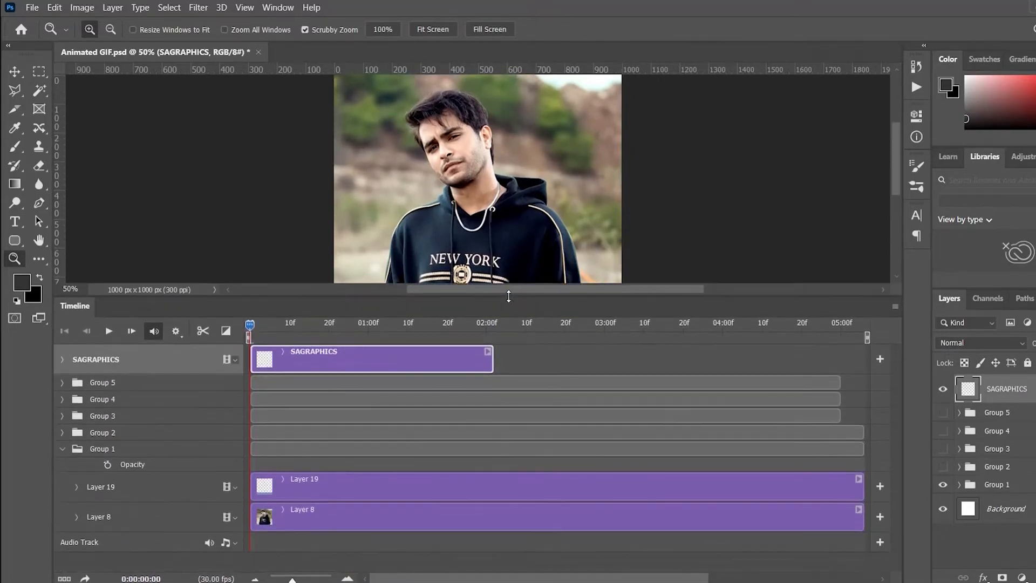
# Trim the Layer 19 and Layer 8 clips in Group 1 to end at 0:00:00:20 and play back the timeline
pyautogui.moveTo(861, 491); pyautogui.dragTo(368, 488)
pyautogui.moveTo(250, 326); pyautogui.dragTo(328, 326)
pyautogui.moveTo(367, 488); pyautogui.dragTo(327, 487)
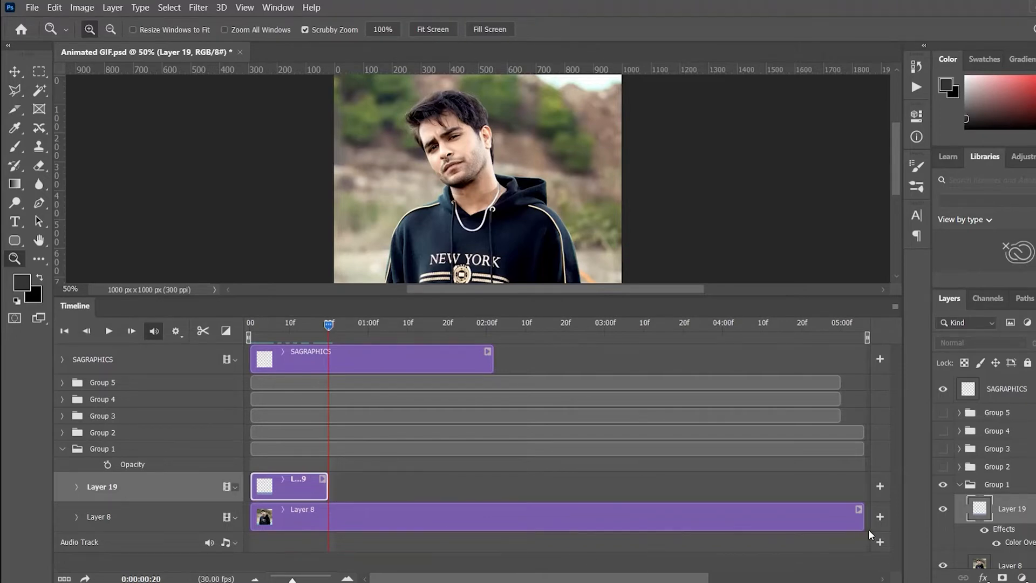
pyautogui.moveTo(859, 524); pyautogui.dragTo(329, 521)
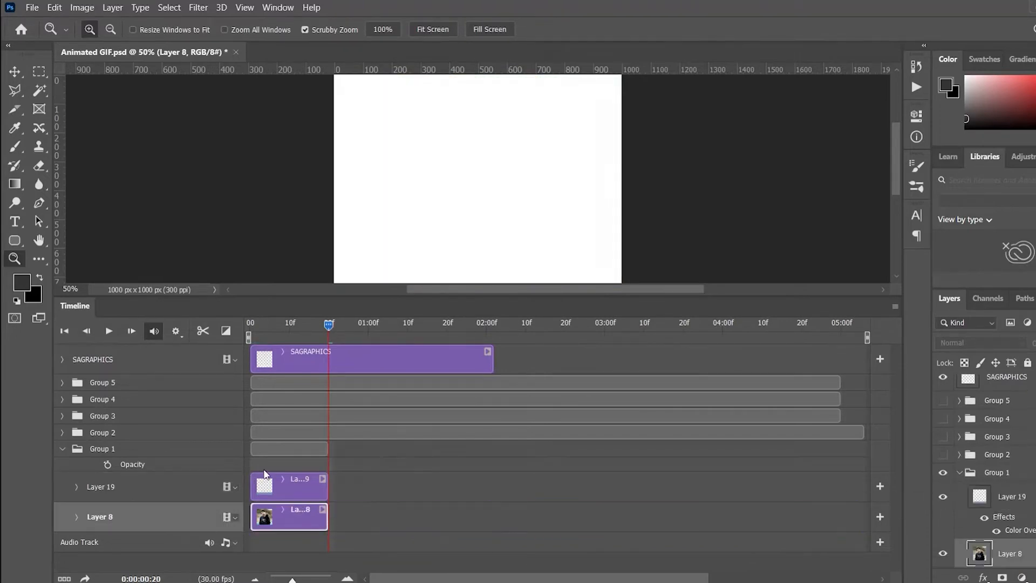
pyautogui.press('space')
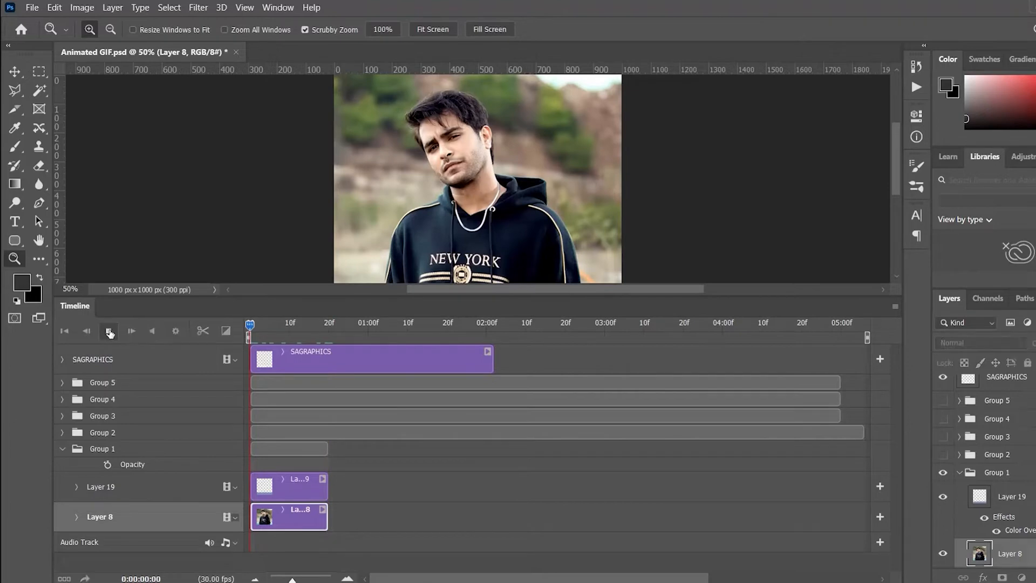
# Move the Layer 6 copy and Layer 10 clips in Group 2 to start at 0:00:00:20, where Group 1 ends
pyautogui.moveTo(348, 333)
pyautogui.mouseDown()
pyautogui.moveTo(316, 326)
pyautogui.moveTo(328, 329)
pyautogui.mouseUp()
pyautogui.click(63, 448)
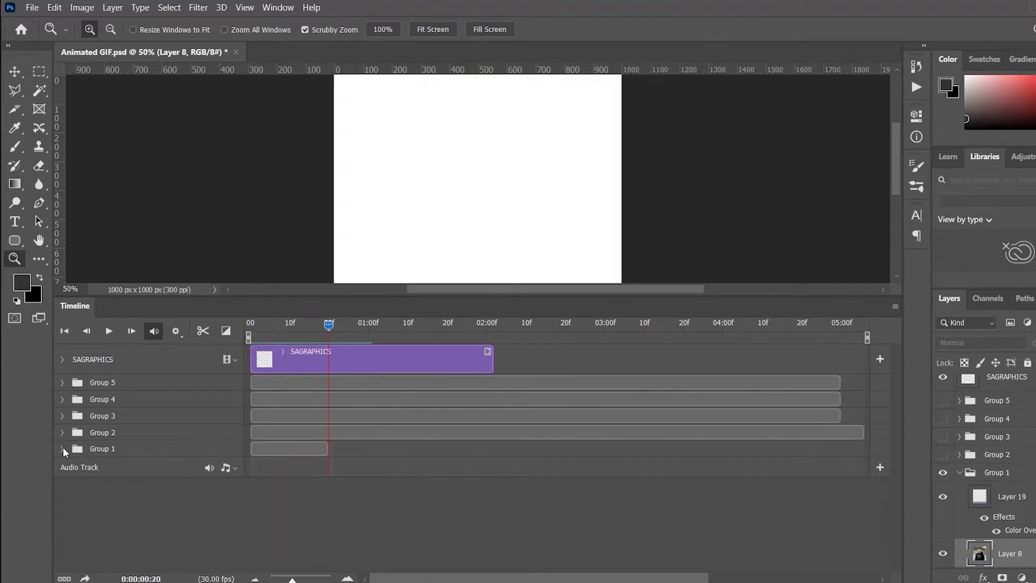
pyautogui.click(61, 433)
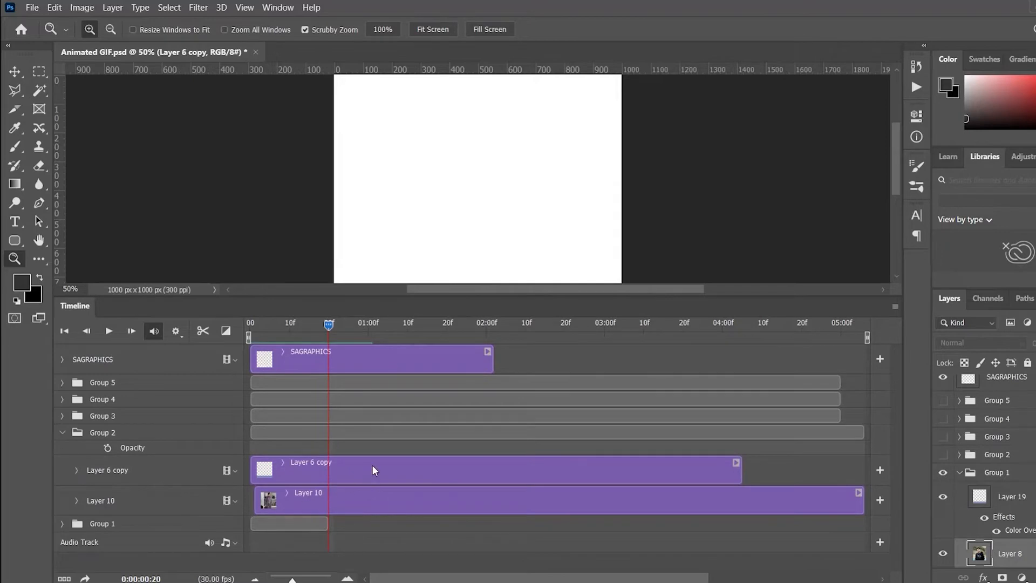
pyautogui.moveTo(372, 464); pyautogui.dragTo(437, 464)
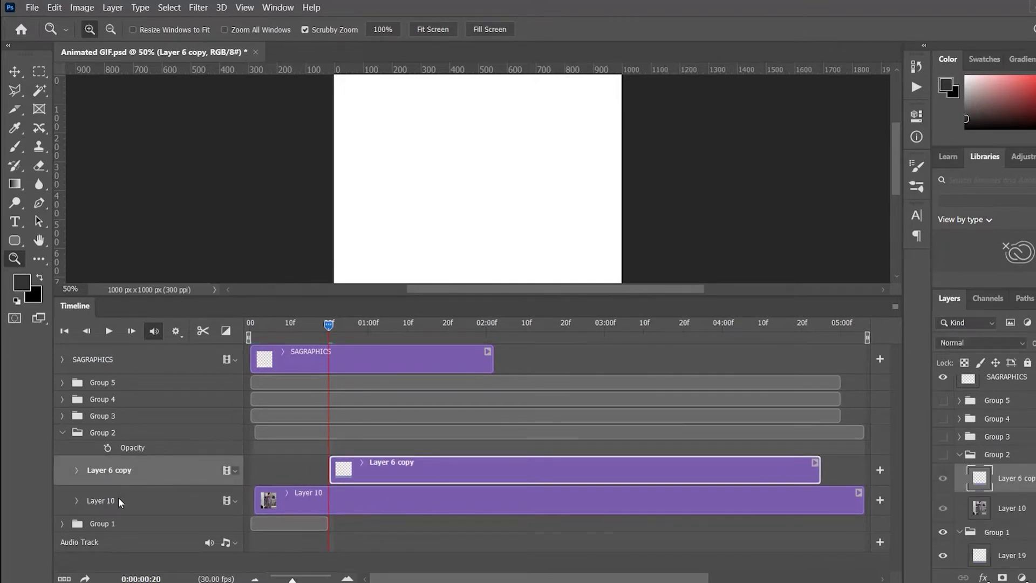
pyautogui.moveTo(355, 501); pyautogui.dragTo(422, 500)
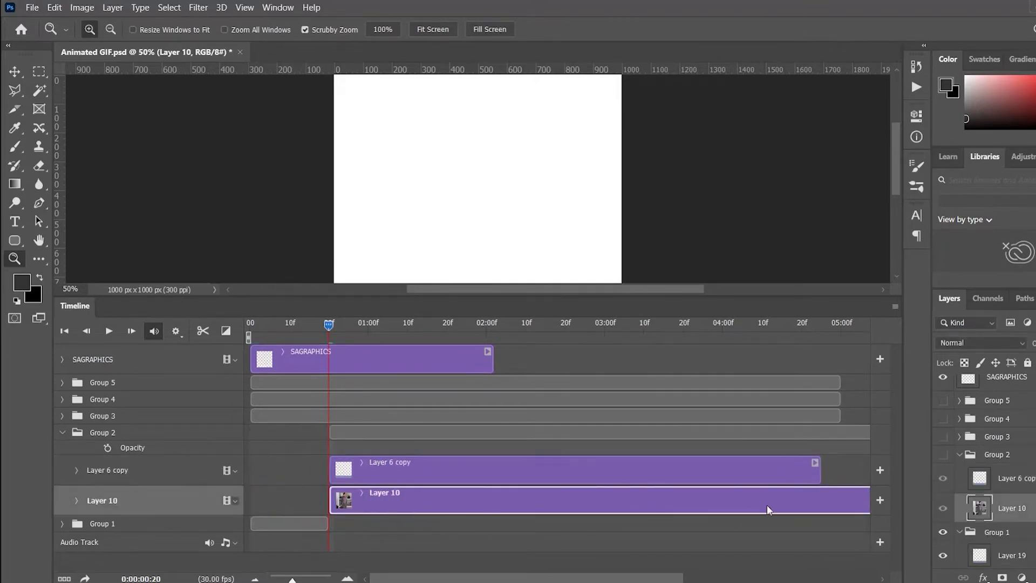
# Trim the Layer 6 copy and Layer 10 clips to end at 0:00:01:20 and collapse Group 2 in the timeline
pyautogui.moveTo(818, 479); pyautogui.dragTo(469, 490)
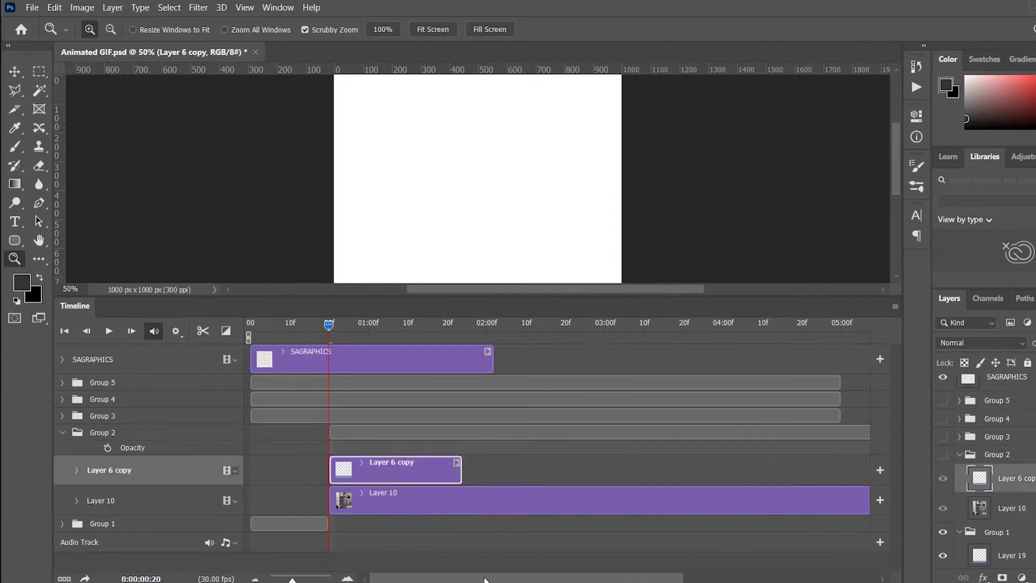
pyautogui.scroll(-3, 733, 536)
pyautogui.moveTo(788, 501); pyautogui.dragTo(311, 501)
pyautogui.moveTo(567, 581); pyautogui.dragTo(391, 575)
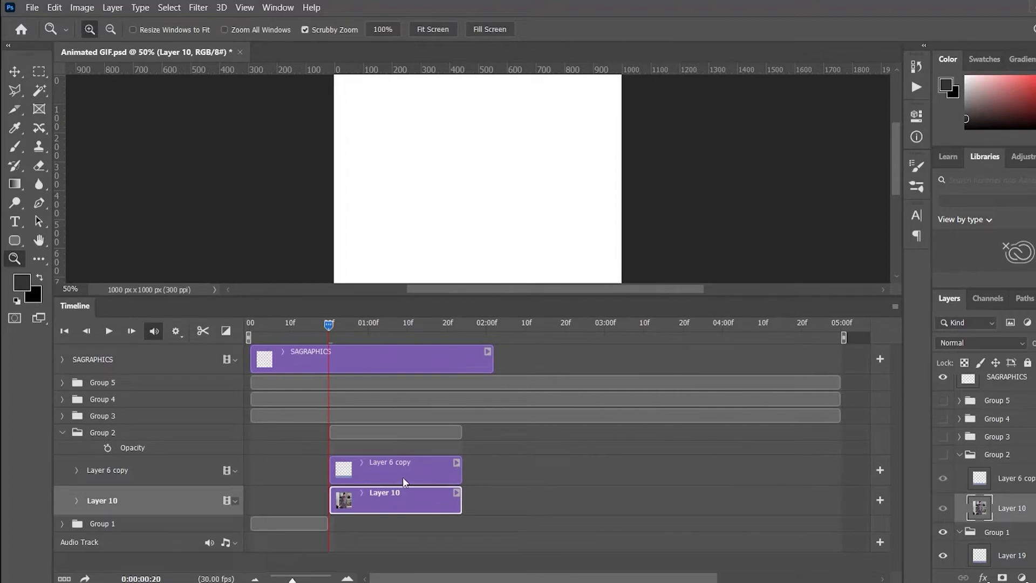
pyautogui.moveTo(331, 335); pyautogui.dragTo(447, 335)
pyautogui.moveTo(462, 483); pyautogui.dragTo(447, 503)
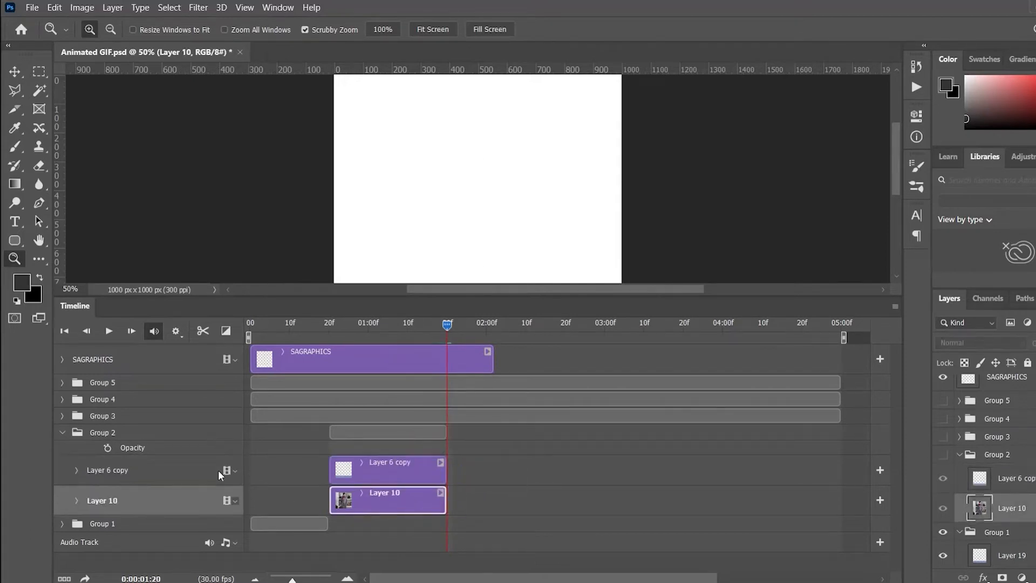
pyautogui.click(63, 431)
# Move the Layer 6 copy 2 and Layer 18 clips in Group 3 together to start at 0:00:01:20
pyautogui.click(61, 416)
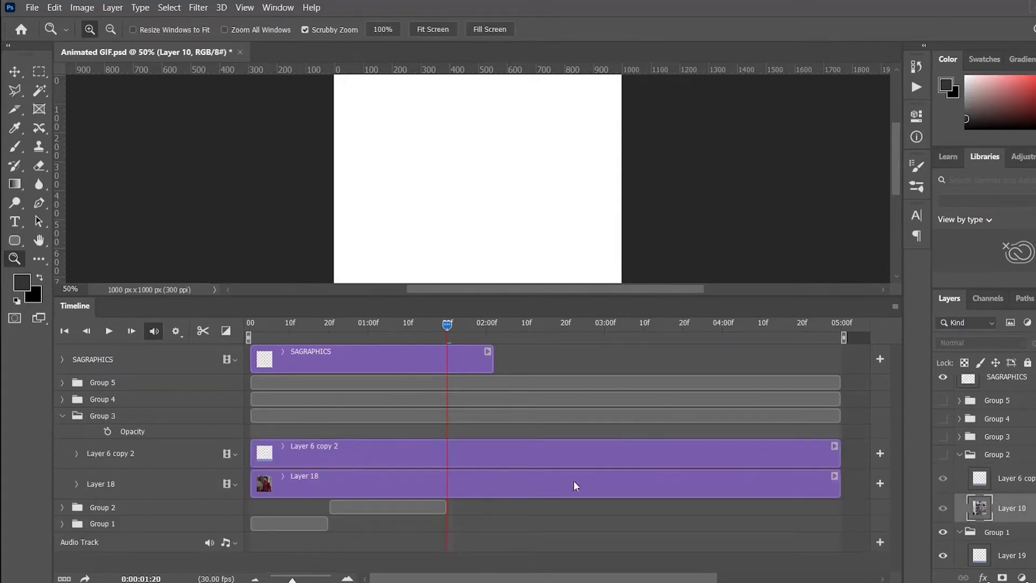
pyautogui.click(360, 464)
pyautogui.keyDown('shift'); pyautogui.click(378, 487); pyautogui.keyUp('shift')
pyautogui.moveTo(381, 453); pyautogui.dragTo(571, 455)
# Trim the Layer 6 copy 2 and Layer 18 clips to end at 0:00:02:20 and collapse Group 3 in the timeline
pyautogui.moveTo(601, 578); pyautogui.dragTo(747, 581)
pyautogui.moveTo(719, 478); pyautogui.dragTo(292, 479)
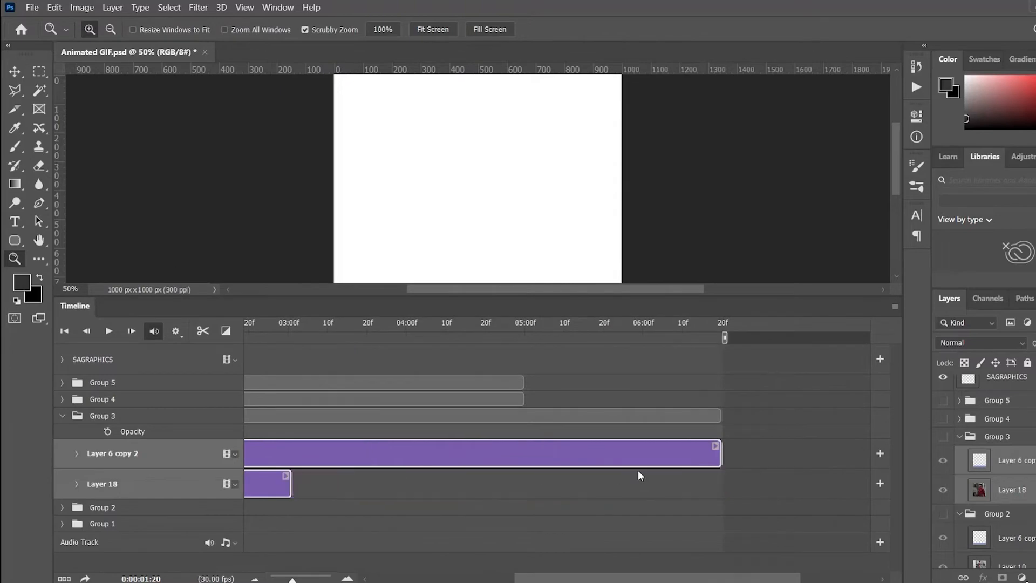
pyautogui.moveTo(720, 460); pyautogui.dragTo(291, 459)
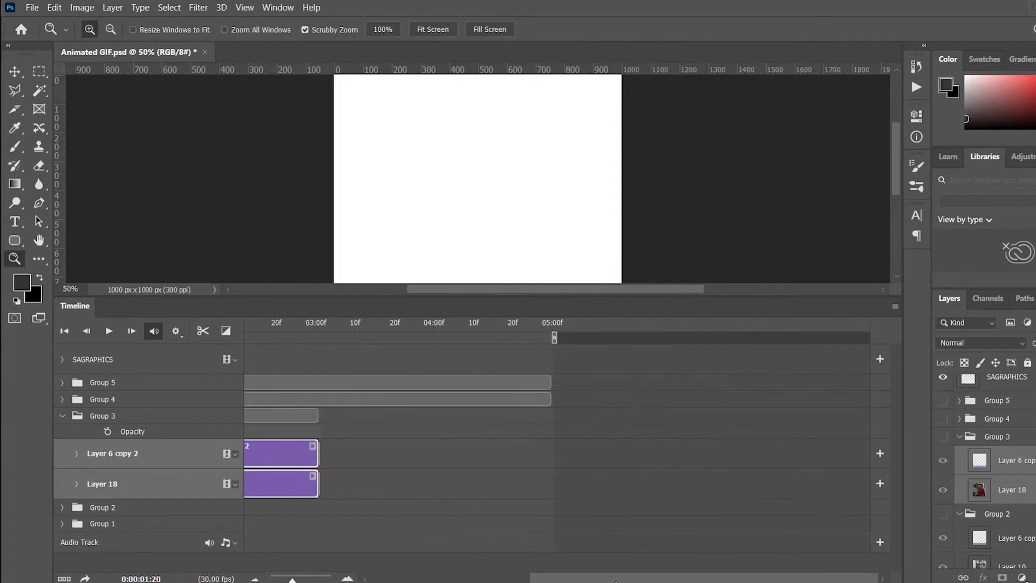
pyautogui.moveTo(615, 582); pyautogui.dragTo(447, 580)
pyautogui.moveTo(449, 326); pyautogui.dragTo(565, 343)
pyautogui.moveTo(608, 455); pyautogui.dragTo(566, 456)
pyautogui.moveTo(605, 483); pyautogui.dragTo(568, 487)
pyautogui.click(64, 416)
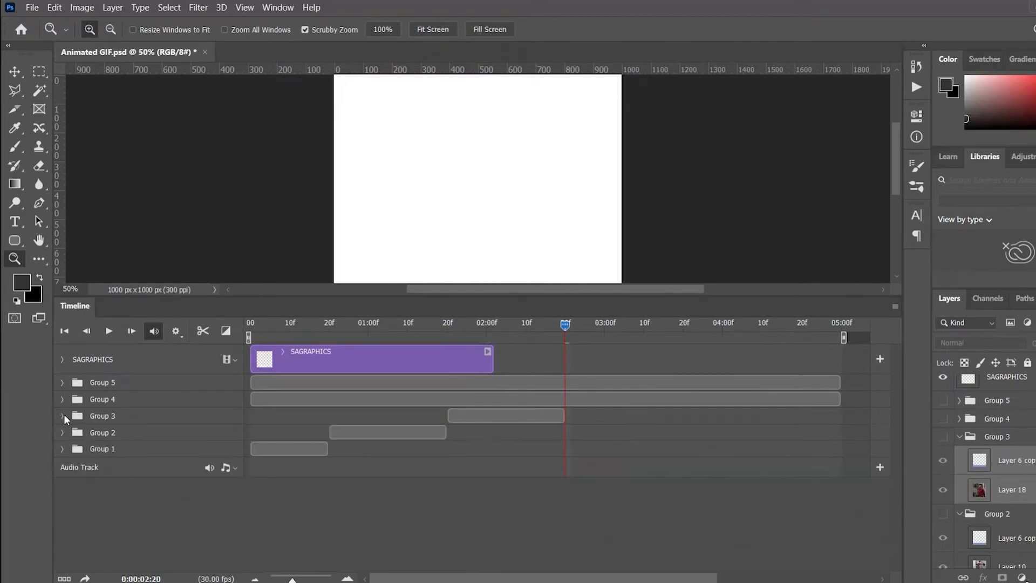
# Move the Layer 6 copy 3 and Layer 14 clips in Group 4 together to start at 0:00:02:20
pyautogui.click(62, 399)
pyautogui.click(290, 443)
pyautogui.keyDown('shift'); pyautogui.click(325, 470); pyautogui.keyUp('shift')
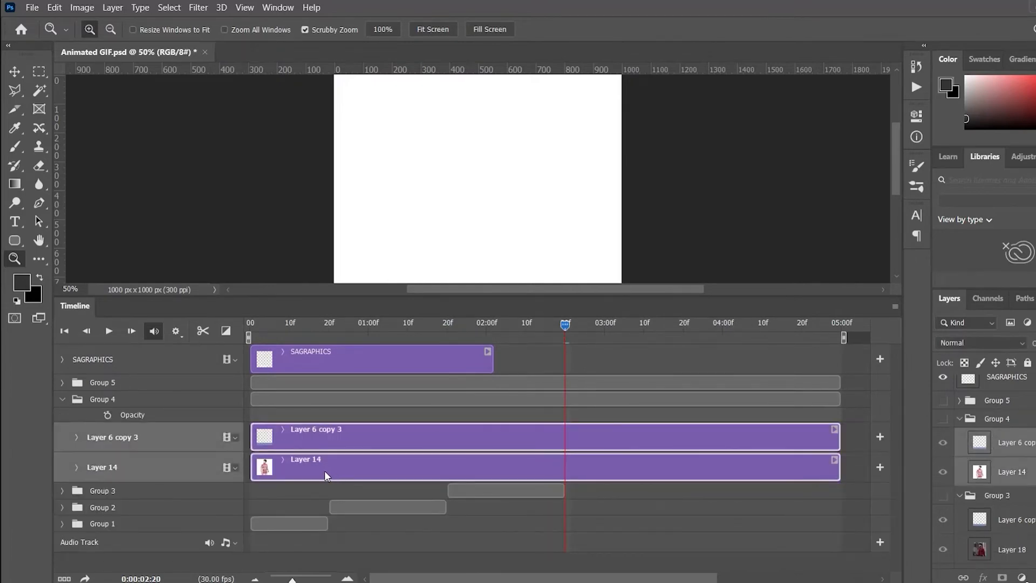
pyautogui.moveTo(325, 470); pyautogui.dragTo(637, 480)
# Trim the Layer 6 copy 3 and Layer 14 clips to end at 0:00:03:20
pyautogui.moveTo(568, 324); pyautogui.dragTo(682, 331)
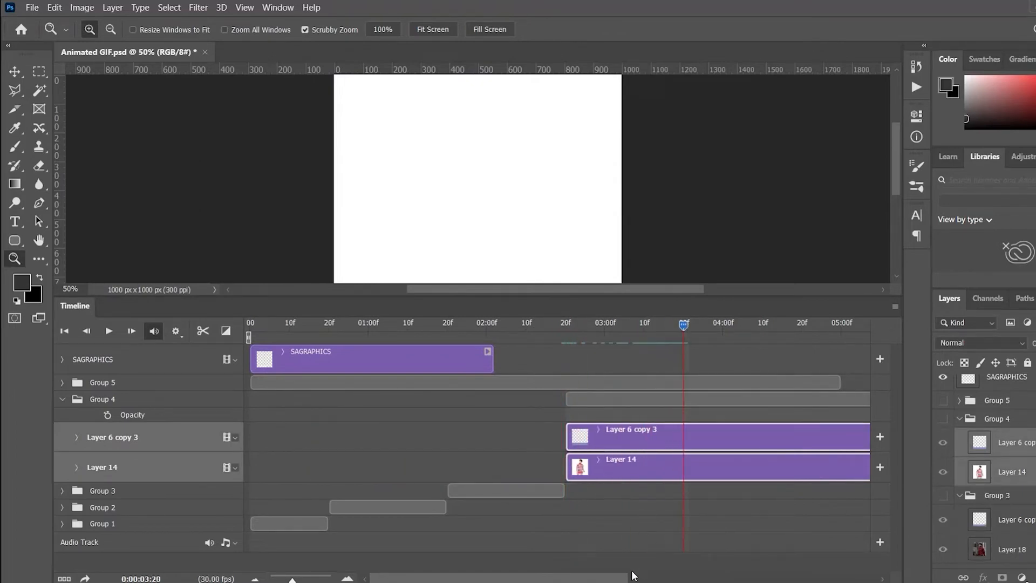
pyautogui.moveTo(605, 578); pyautogui.dragTo(776, 578)
pyautogui.moveTo(743, 477); pyautogui.dragTo(274, 470)
pyautogui.moveTo(743, 440); pyautogui.dragTo(274, 444)
pyautogui.moveTo(589, 578); pyautogui.dragTo(463, 577)
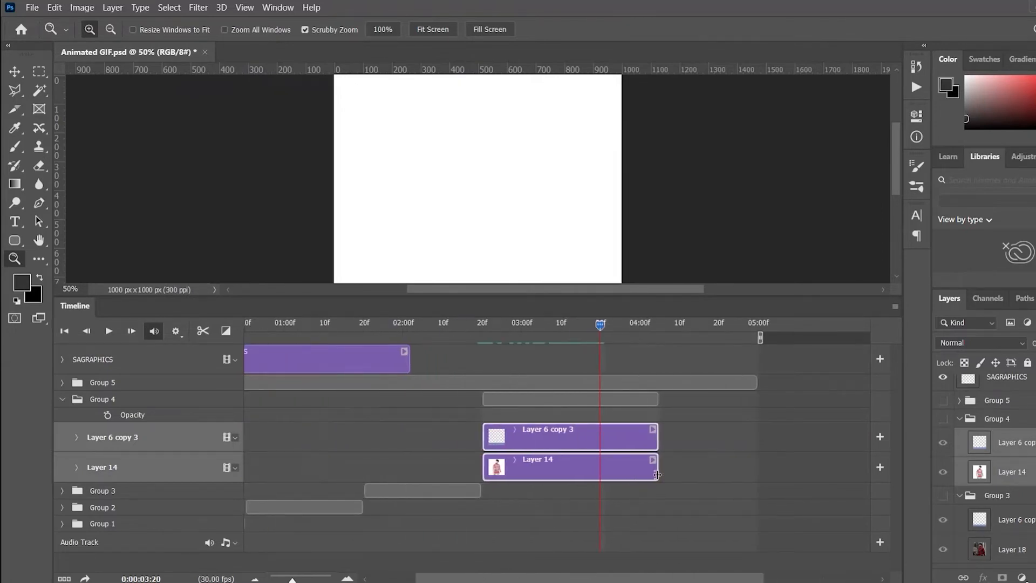
pyautogui.moveTo(657, 475); pyautogui.dragTo(599, 475)
pyautogui.moveTo(658, 440); pyautogui.dragTo(599, 440)
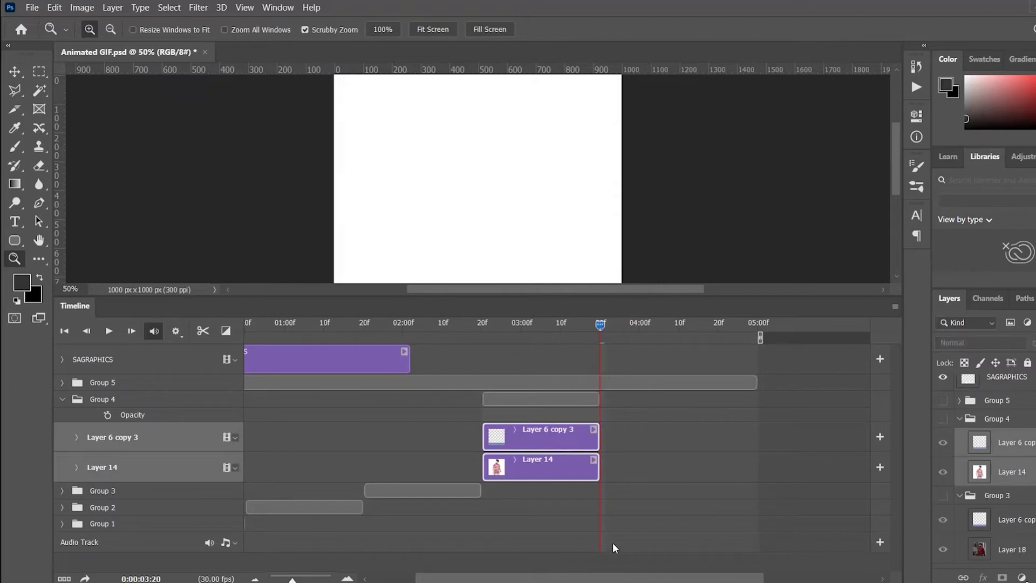
pyautogui.moveTo(619, 575); pyautogui.dragTo(513, 580)
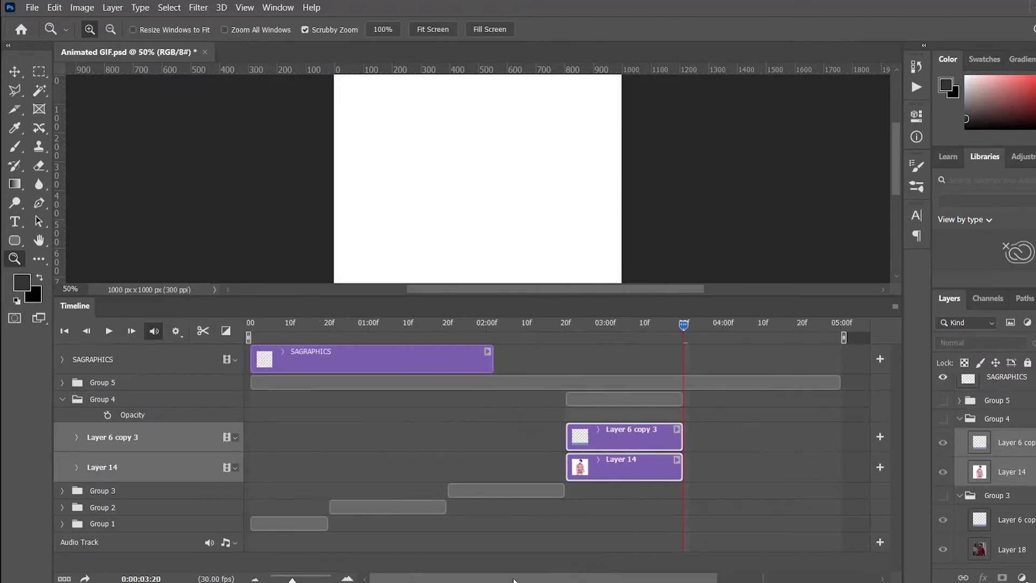
# Move the Layer 6 copy 4 and Layer 16 clips in Group 5 together to start at 0:00:03:20
pyautogui.click(66, 398)
pyautogui.click(62, 383)
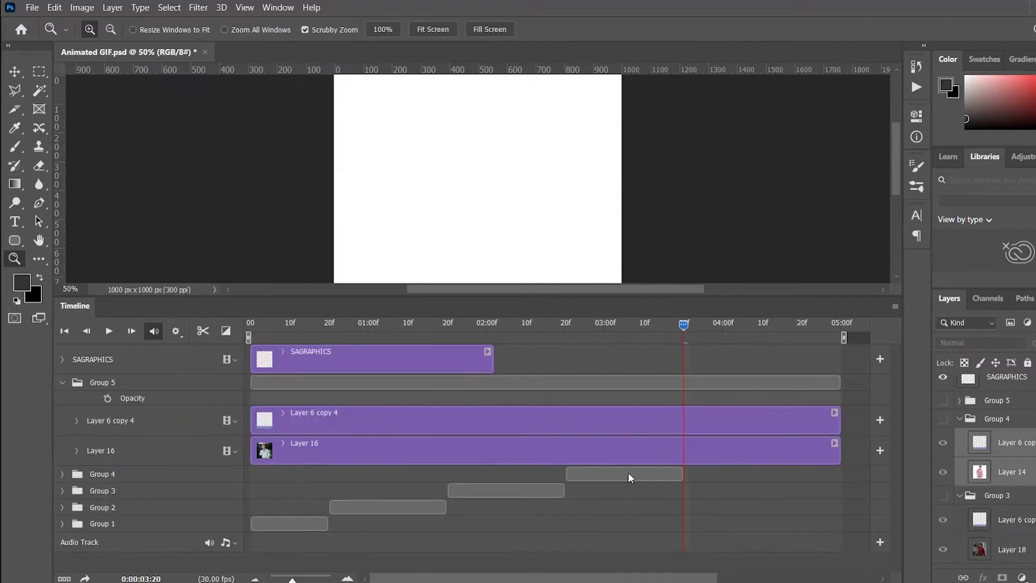
pyautogui.click(438, 424)
pyautogui.keyDown('shift'); pyautogui.click(403, 447); pyautogui.keyUp('shift')
pyautogui.moveTo(378, 452); pyautogui.dragTo(783, 463)
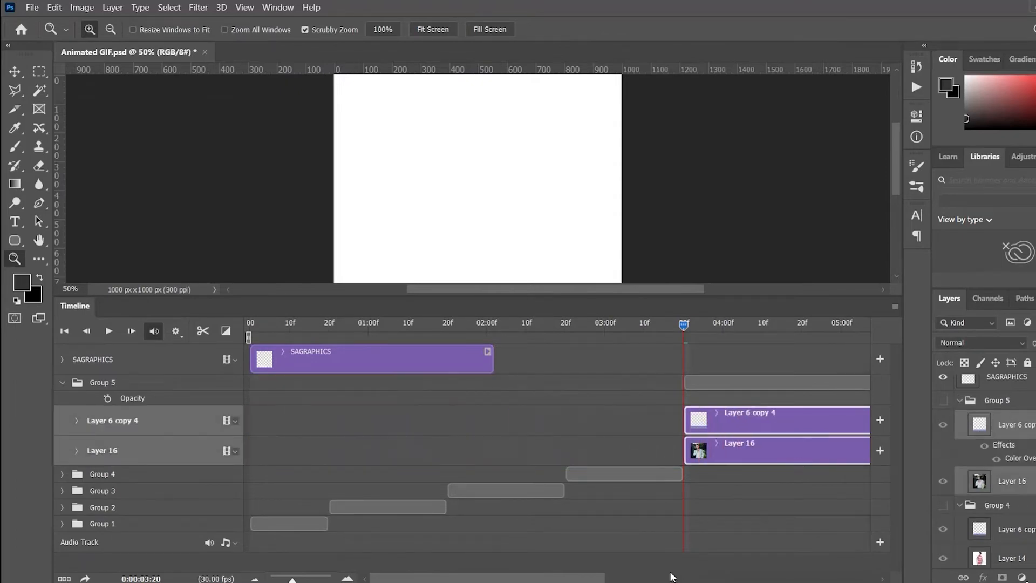
# Trim the Layer 6 copy 4 and Layer 16 clips to end at about 0:00:04:18 and collapse Group 5 in the timeline
pyautogui.moveTo(590, 577); pyautogui.dragTo(767, 580)
pyautogui.moveTo(804, 451); pyautogui.dragTo(315, 451)
pyautogui.moveTo(805, 424); pyautogui.dragTo(330, 424)
pyautogui.moveTo(571, 577); pyautogui.dragTo(562, 576)
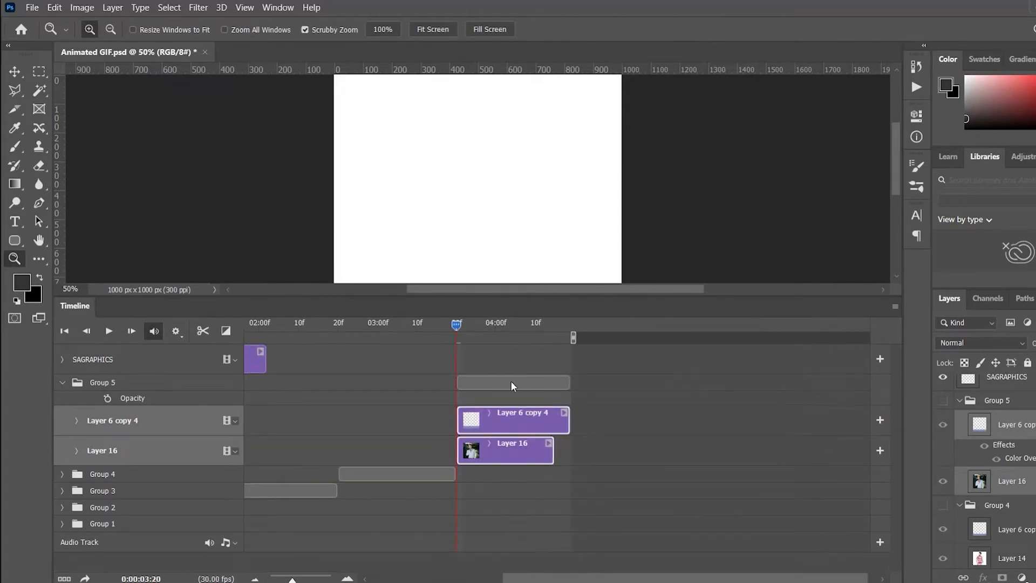
pyautogui.press('space')
pyautogui.moveTo(552, 442); pyautogui.dragTo(569, 446)
pyautogui.click(57, 381)
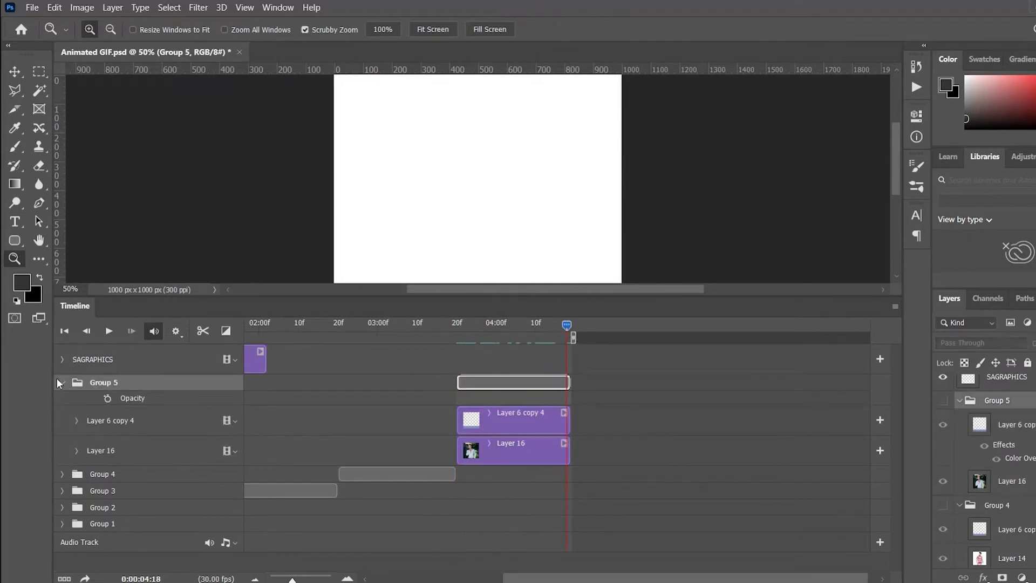
pyautogui.click(64, 383)
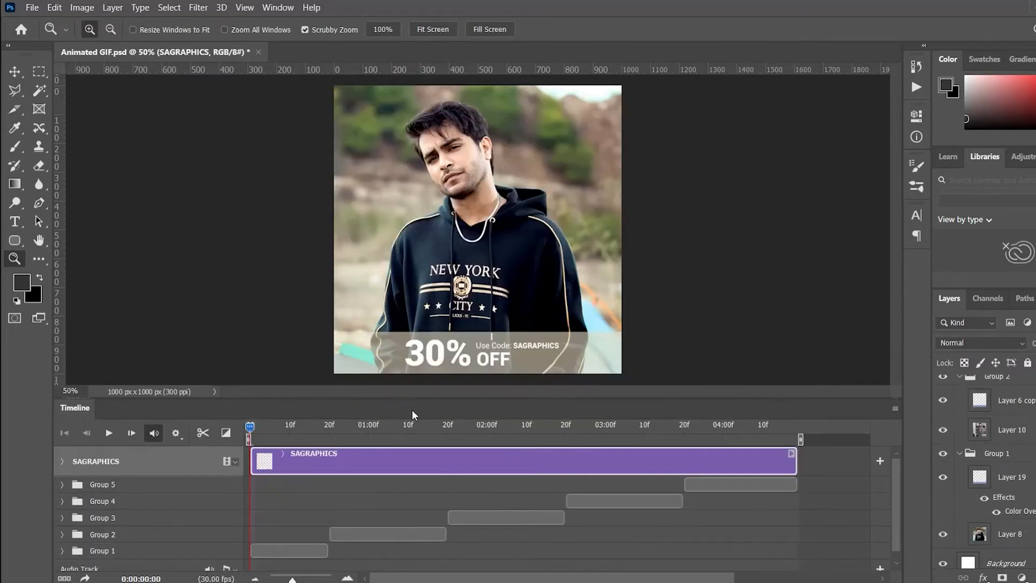
# Play the animation from the start to check the photo sequence with the SAGRAPHICS text
pyautogui.press('space')
pyautogui.press('space')
pyautogui.moveTo(605, 424); pyautogui.dragTo(167, 412)
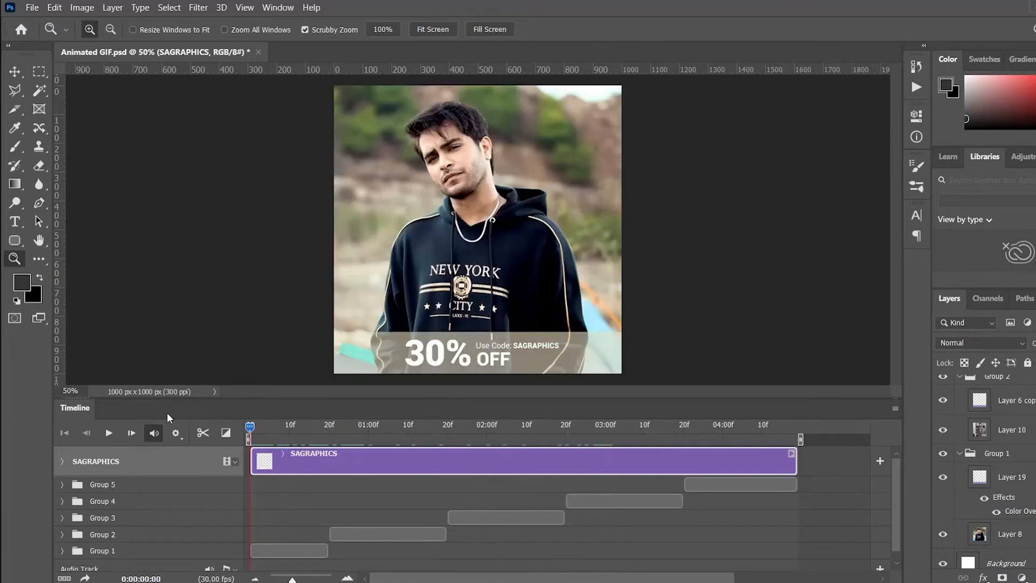
pyautogui.click(109, 435)
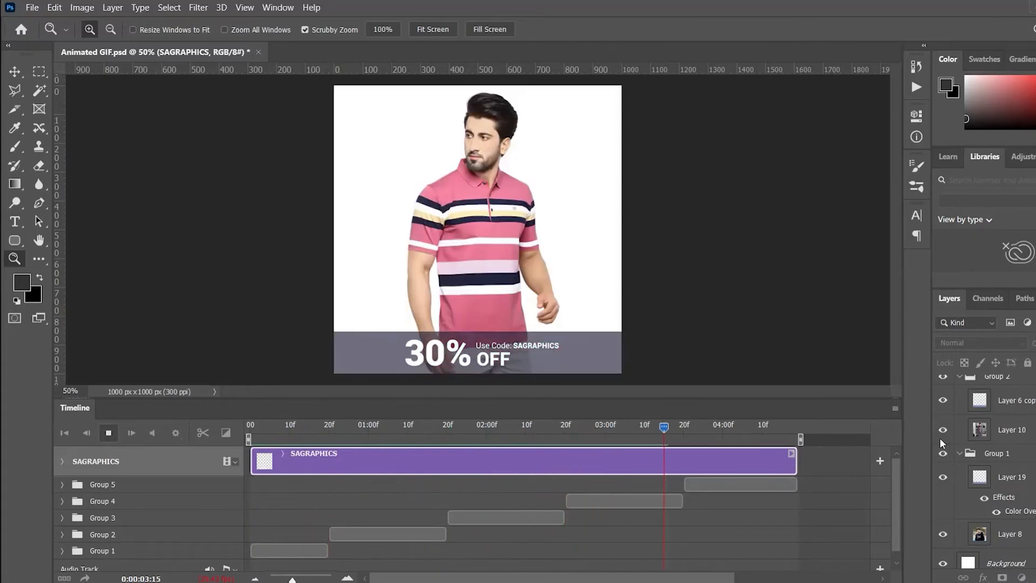
pyautogui.click(771, 426)
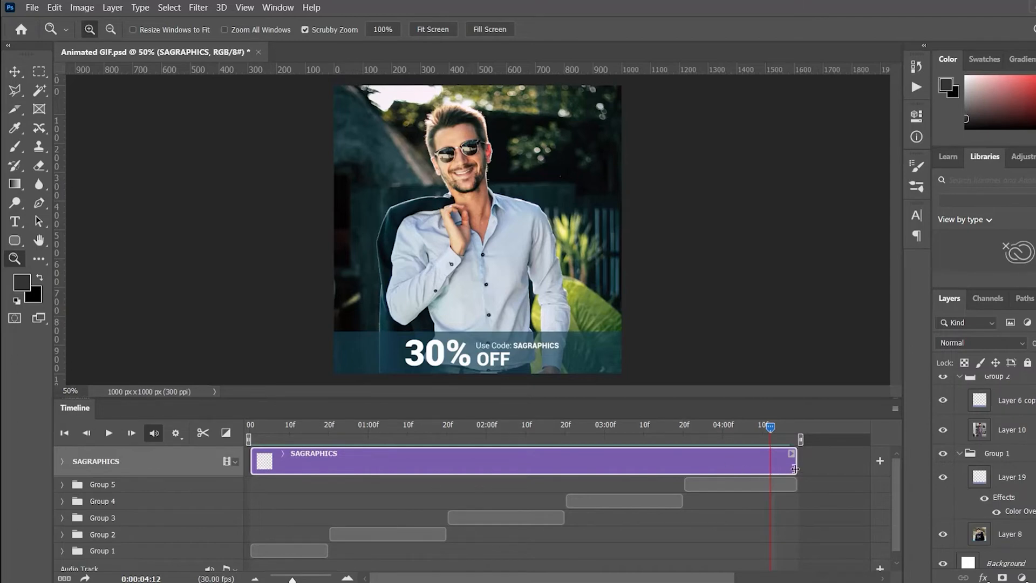
# Trim the SAGRAPHICS clip to start at about 0:00:00:09 and end at 0:00:00:20, level with Group 1's end
pyautogui.moveTo(771, 426); pyautogui.dragTo(365, 427)
pyautogui.click(383, 428)
pyautogui.moveTo(252, 463); pyautogui.dragTo(287, 463)
pyautogui.moveTo(796, 470); pyautogui.dragTo(328, 475)
# Duplicate the SAGRAPHICS layer twice, placing the copies' clips at about 0:00:01:00 and 0:00:01:20
pyautogui.moveTo(362, 427); pyautogui.dragTo(424, 428)
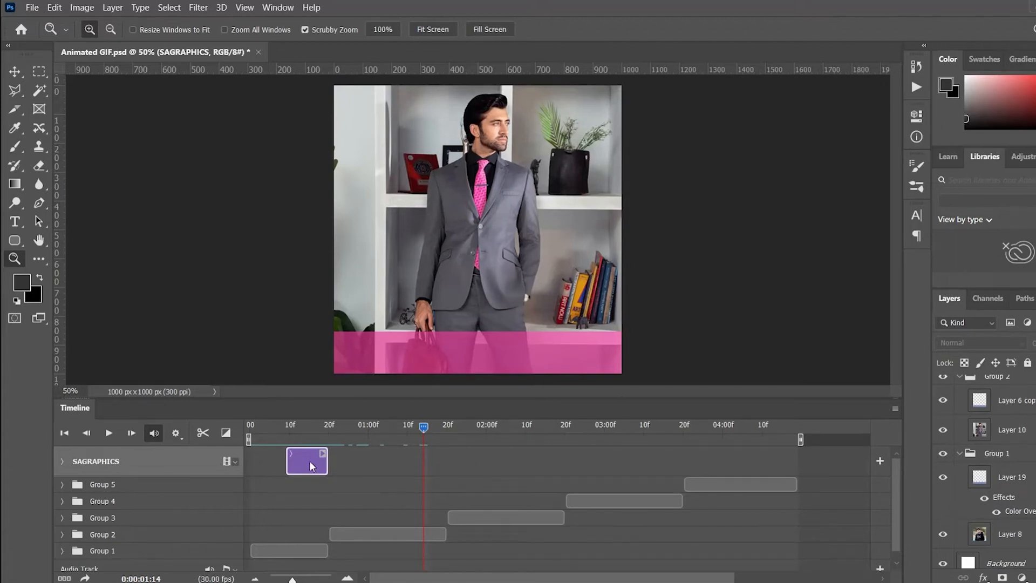
pyautogui.hotkey('ctrl', 'j')
pyautogui.moveTo(271, 461); pyautogui.dragTo(387, 473)
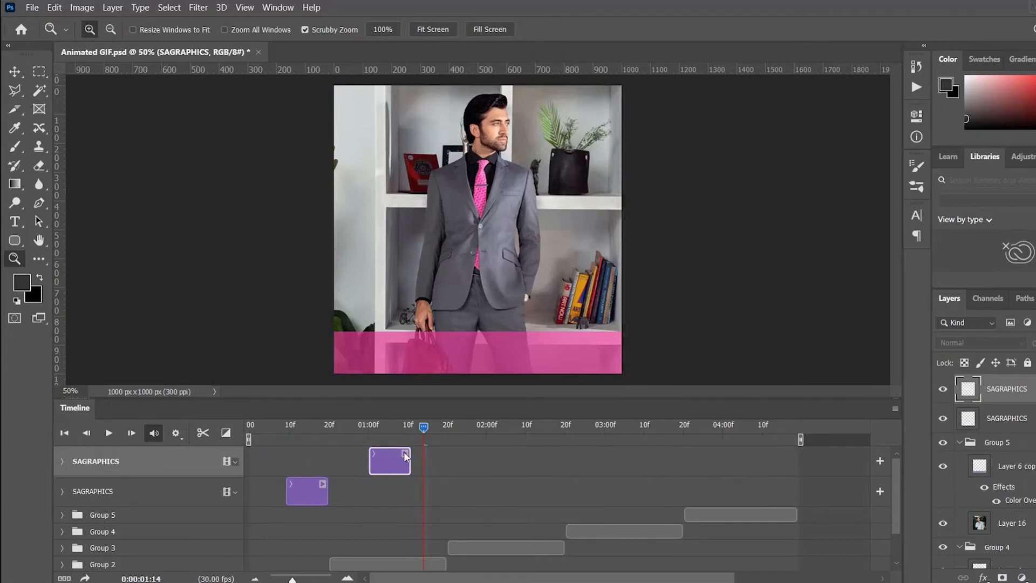
pyautogui.hotkey('ctrl', 'j')
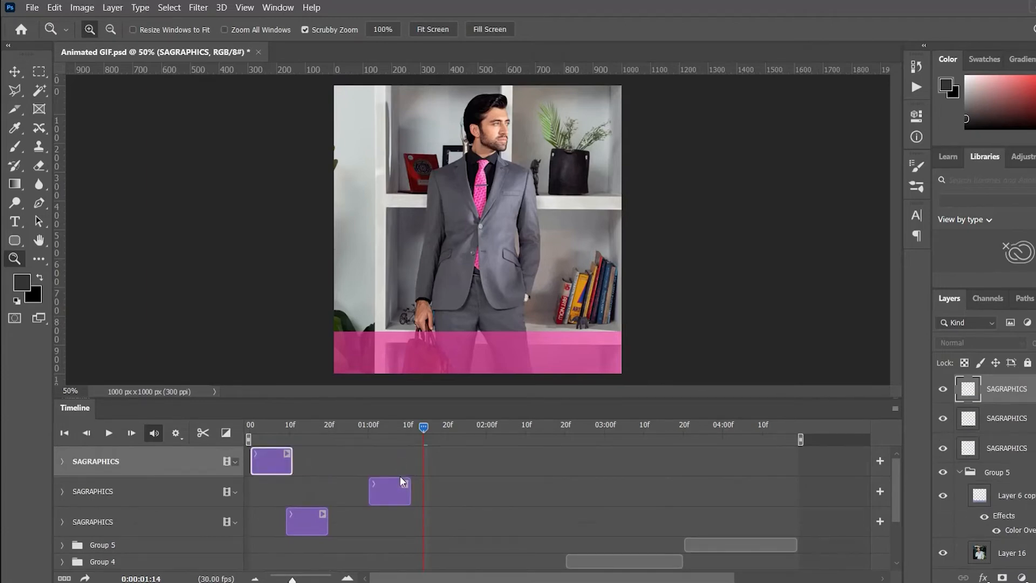
pyautogui.moveTo(270, 459); pyautogui.dragTo(465, 472)
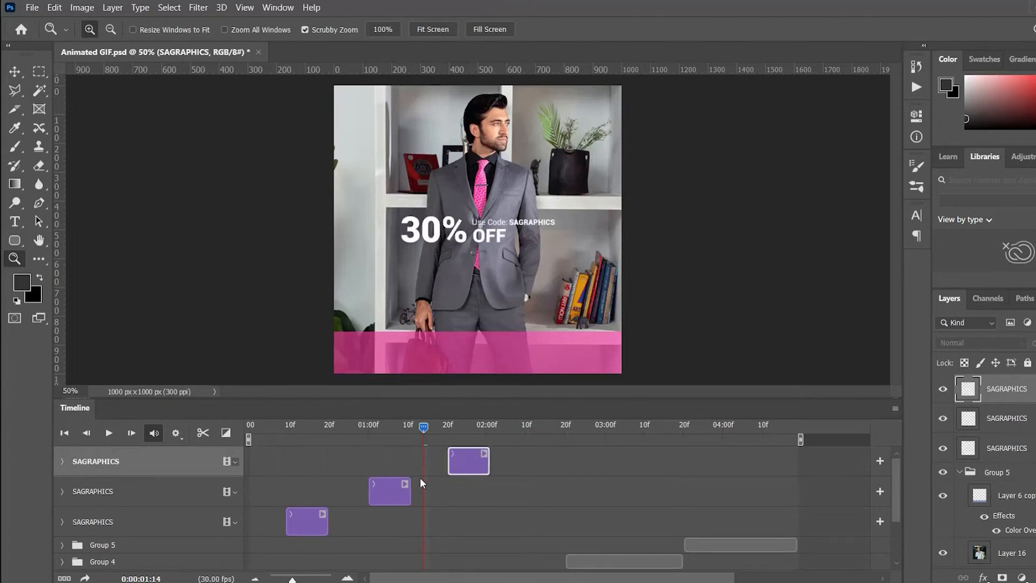
# Duplicate the SAGRAPHICS layer two more times, placing the new clips at about 0:00:02:09 and 0:00:03:00
pyautogui.hotkey('ctrl', 'j')
pyautogui.moveTo(265, 464); pyautogui.dragTo(538, 470)
pyautogui.hotkey('ctrl', 'j')
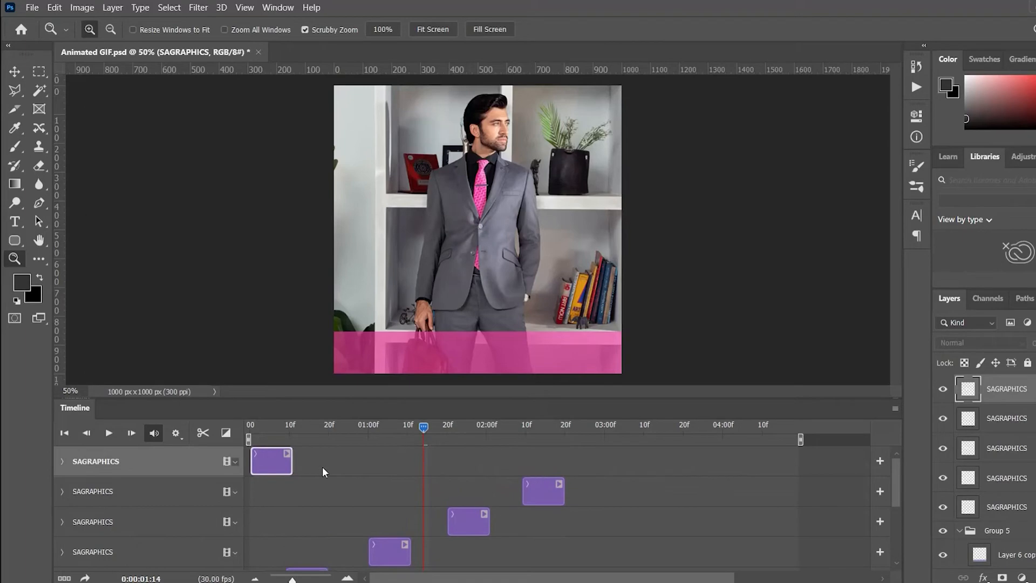
pyautogui.moveTo(270, 463); pyautogui.dragTo(610, 469)
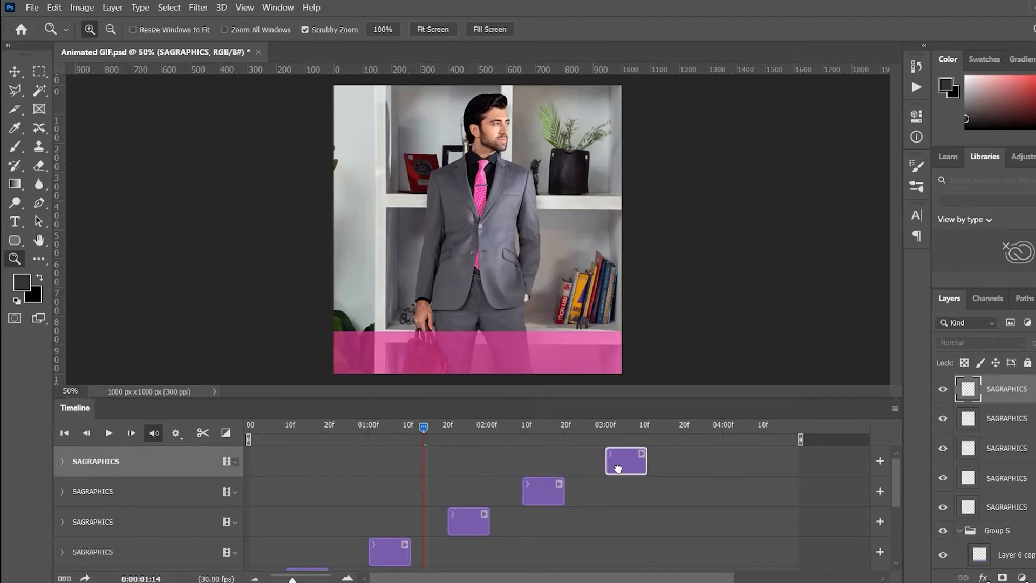
# Shift the last three SAGRAPHICS clips to start at about 0:00:02:00, 0:00:02:29 and 0:00:03:29 within Groups 3, 4 and 5
pyautogui.scroll(-1, 423, 464)
pyautogui.moveTo(423, 426); pyautogui.dragTo(474, 449)
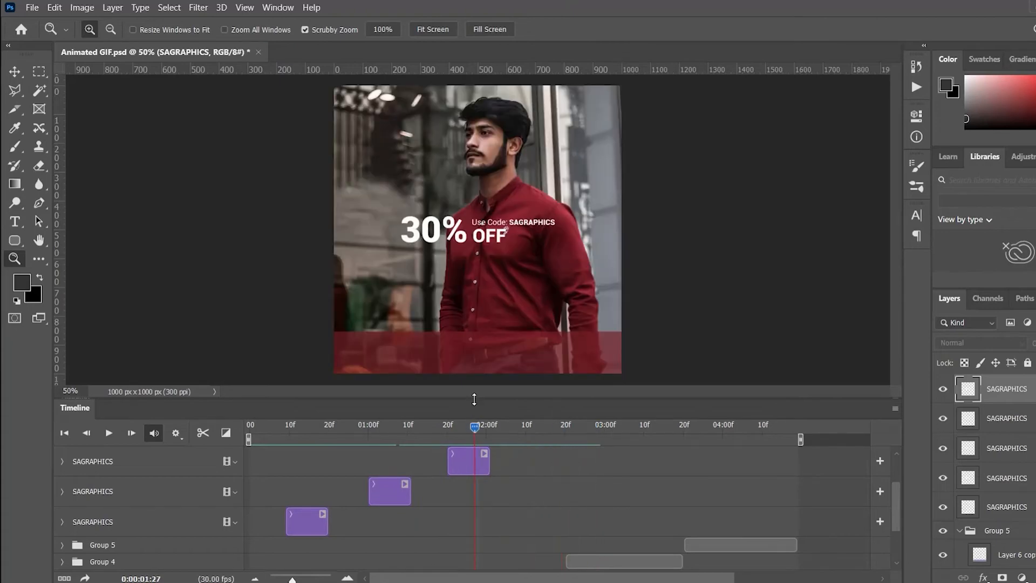
pyautogui.moveTo(471, 397); pyautogui.dragTo(474, 283)
pyautogui.moveTo(533, 365); pyautogui.dragTo(612, 365)
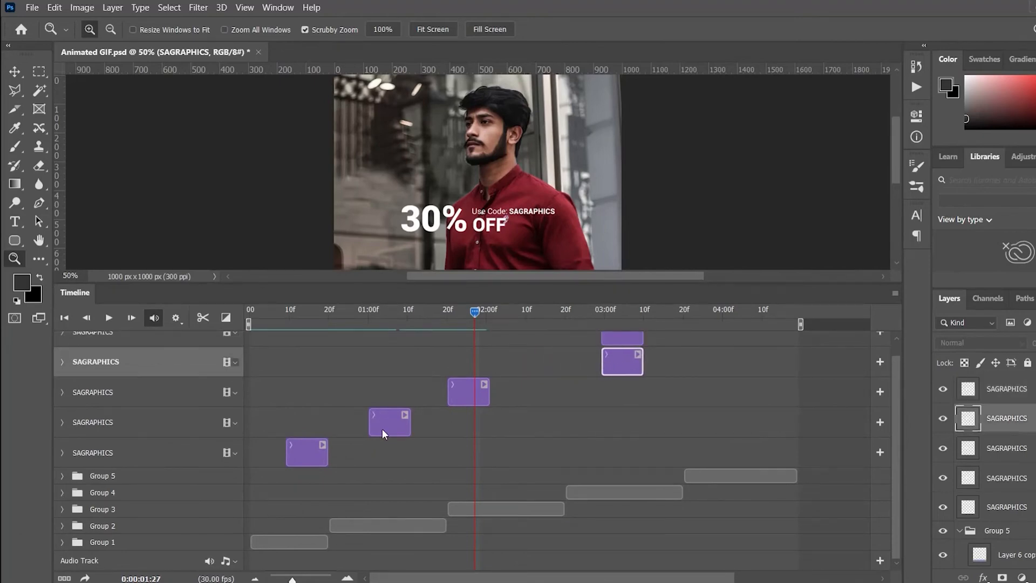
pyautogui.moveTo(462, 393); pyautogui.dragTo(504, 395)
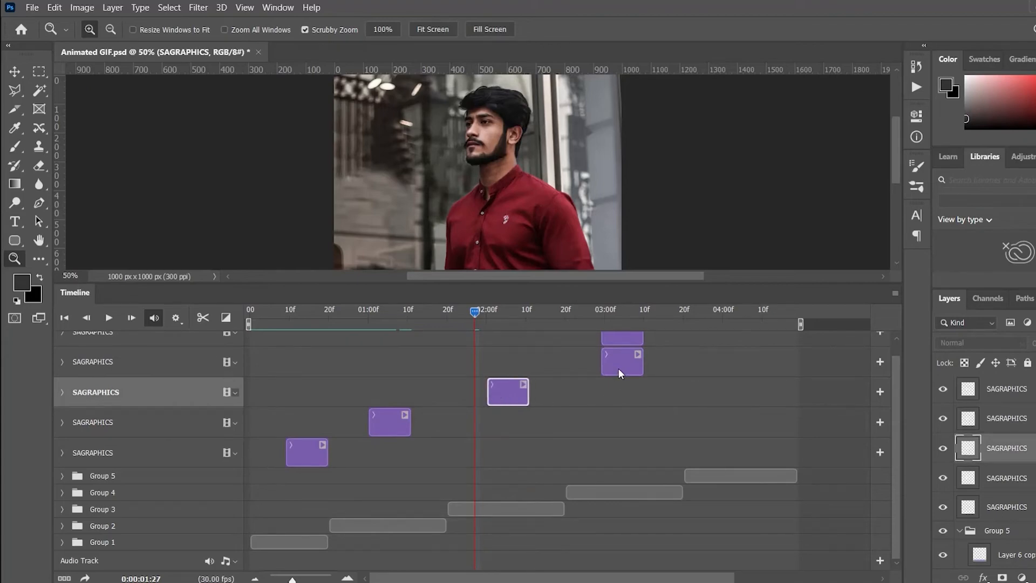
pyautogui.moveTo(620, 369); pyautogui.dragTo(742, 355)
pyautogui.scroll(1, 630, 395)
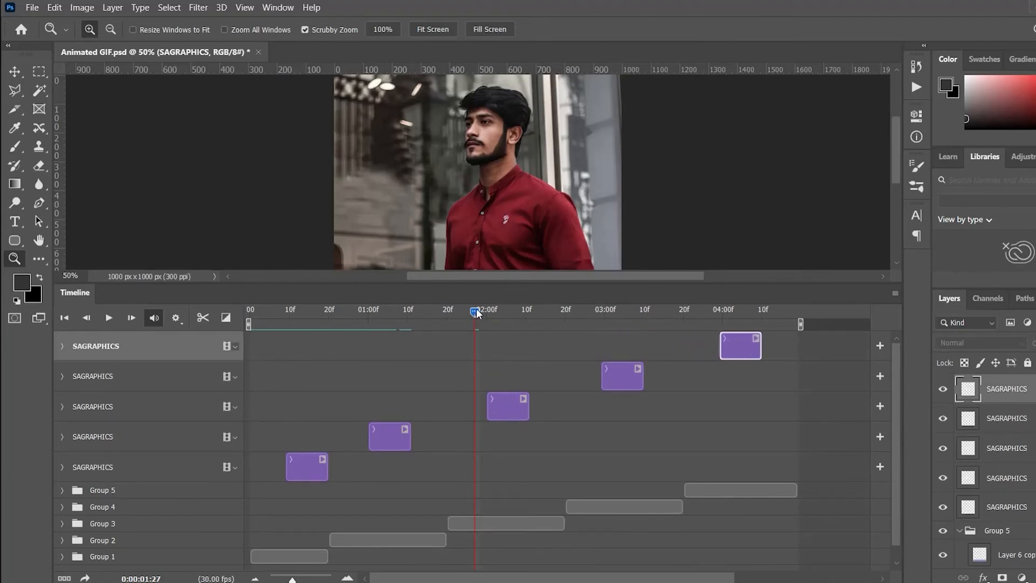
# Play the animation from the start to check the text timing and stop at 0:00:03:29
pyautogui.moveTo(476, 312); pyautogui.dragTo(232, 320)
pyautogui.press('space')
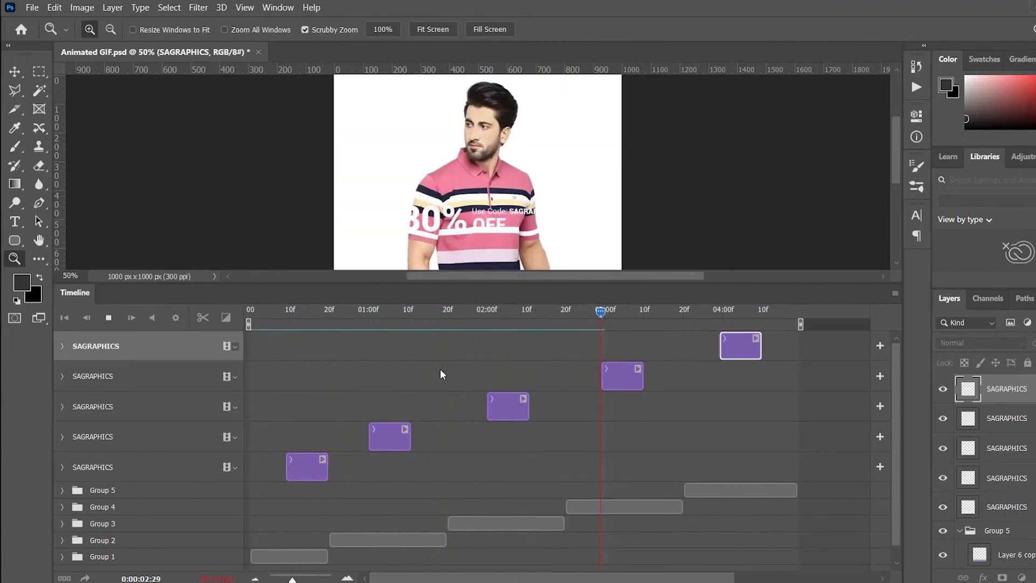
pyautogui.click(720, 316)
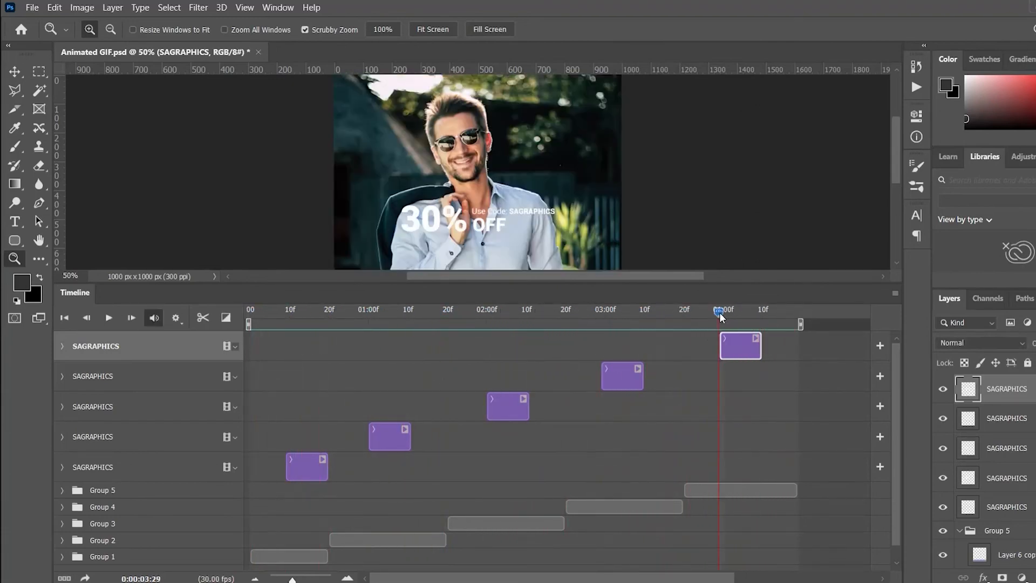
# Select the four duplicated SAGRAPHICS layers and move their text down onto the coloured band along the image's lower edge
pyautogui.keyDown('shift'); pyautogui.click(1005, 479); pyautogui.keyUp('shift')
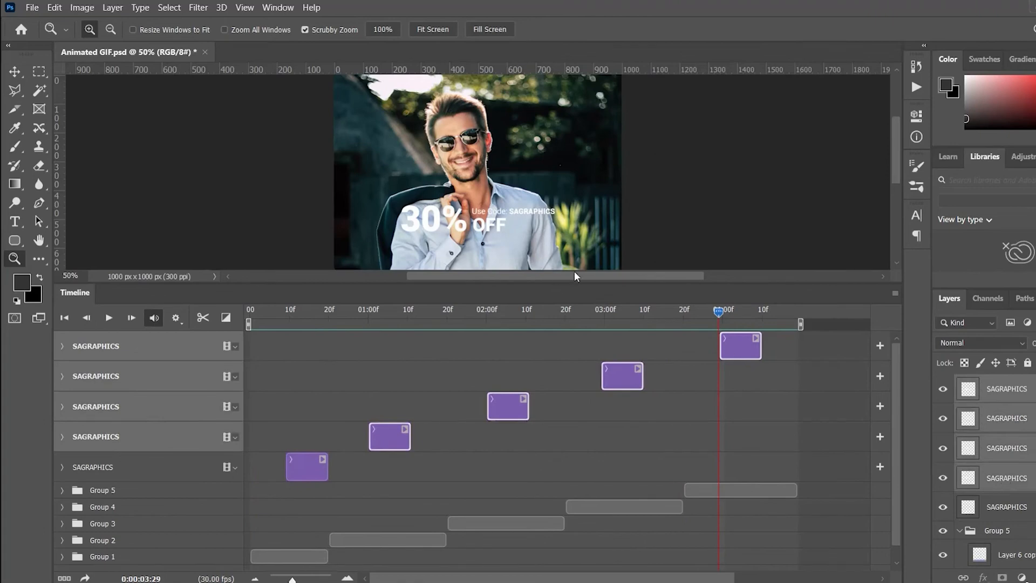
pyautogui.moveTo(578, 284); pyautogui.dragTo(583, 432)
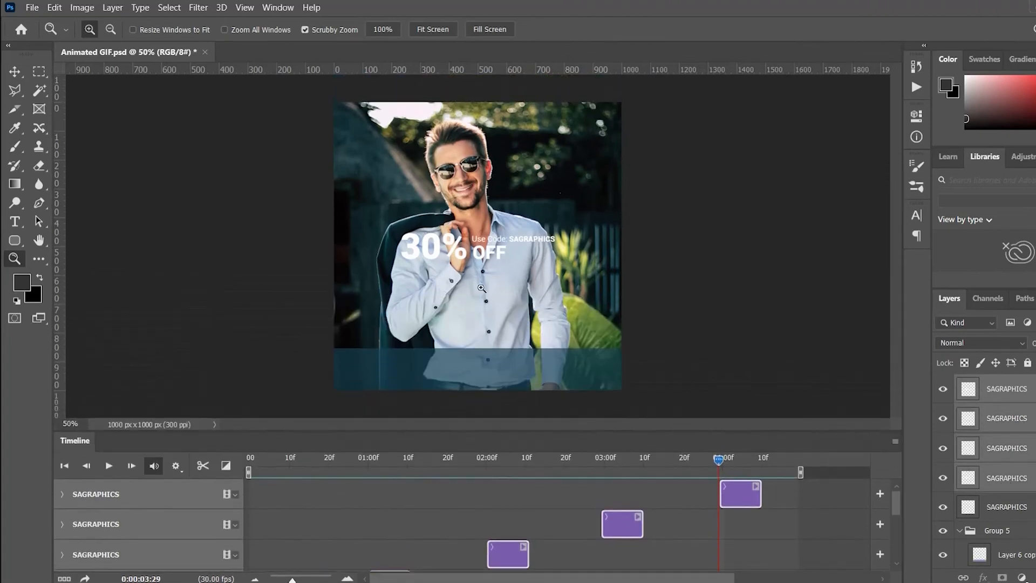
pyautogui.press('v')
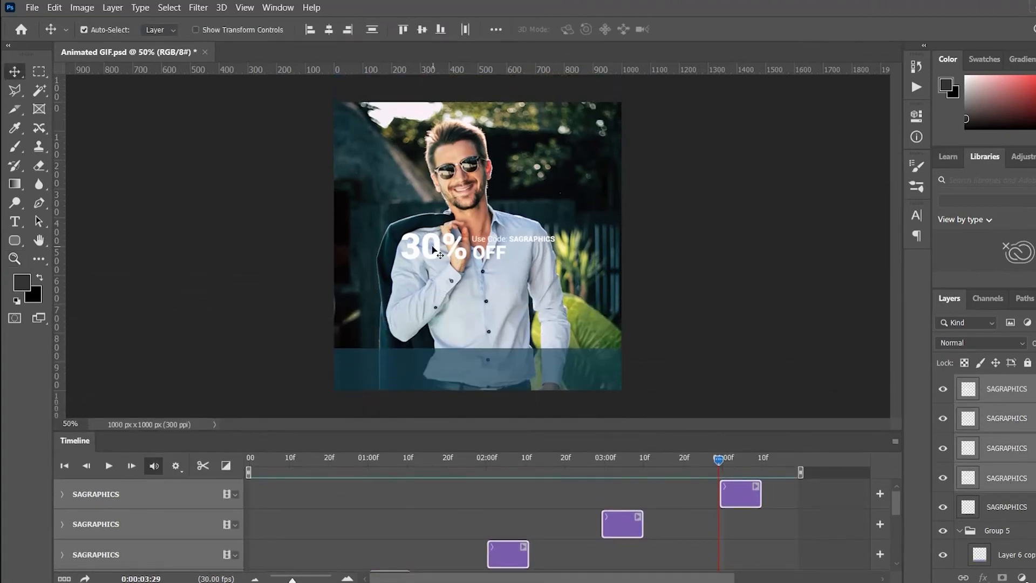
pyautogui.moveTo(435, 249); pyautogui.dragTo(434, 373)
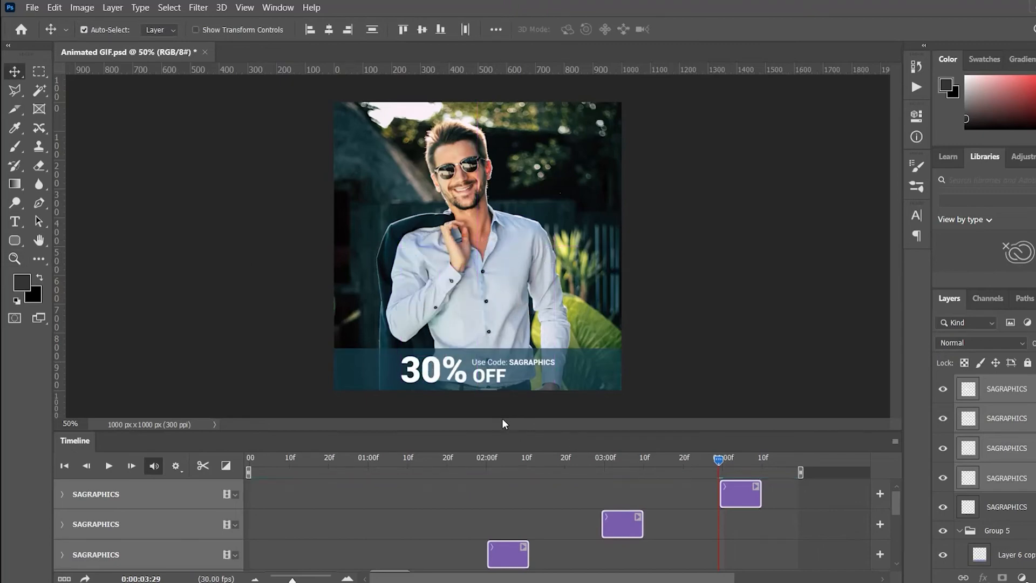
# Replay the animation from the start to check the text on the band in every photo, stopping at 0:00:04:04
pyautogui.moveTo(503, 419); pyautogui.dragTo(503, 243)
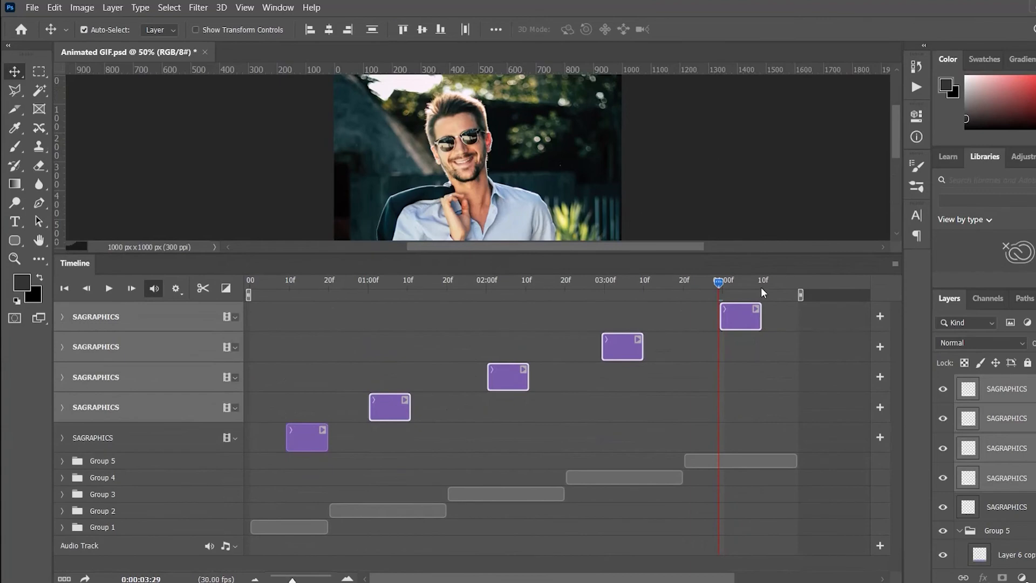
pyautogui.click(110, 287)
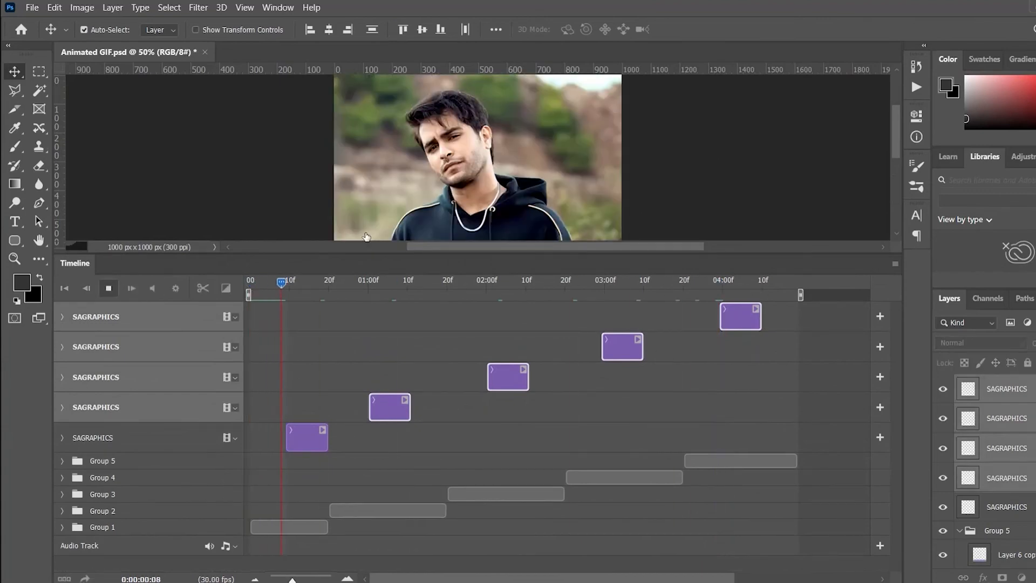
pyautogui.click(393, 245)
pyautogui.click(477, 282)
pyautogui.moveTo(477, 281); pyautogui.dragTo(249, 280)
pyautogui.moveTo(546, 255); pyautogui.dragTo(559, 443)
pyautogui.press('space')
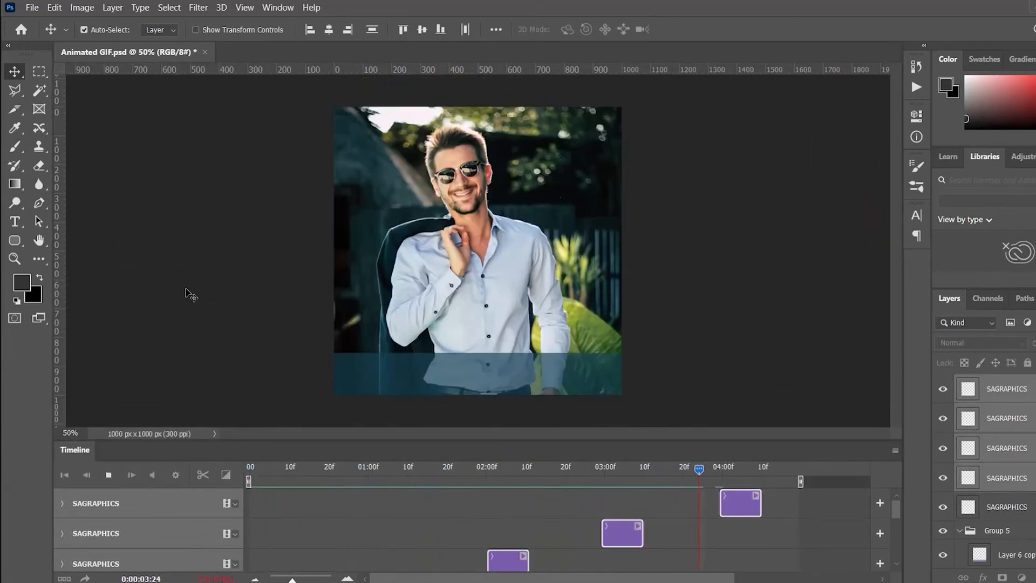
pyautogui.click(738, 467)
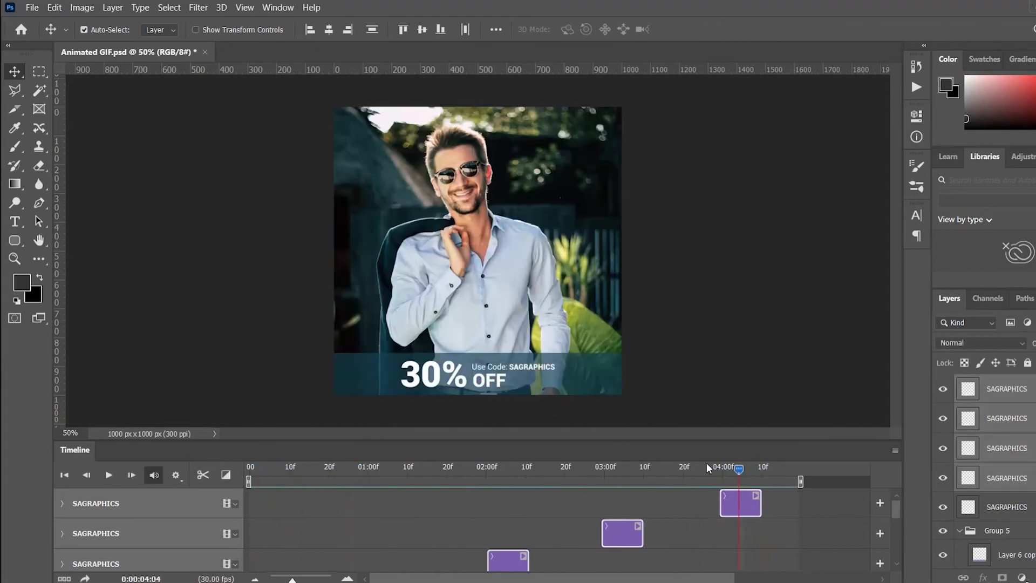
# Render the work area as the video Animated GIF.mp4 in H.264 format, High Quality preset, 1000 x 1000 at 30 fps
pyautogui.moveTo(708, 441); pyautogui.dragTo(706, 285)
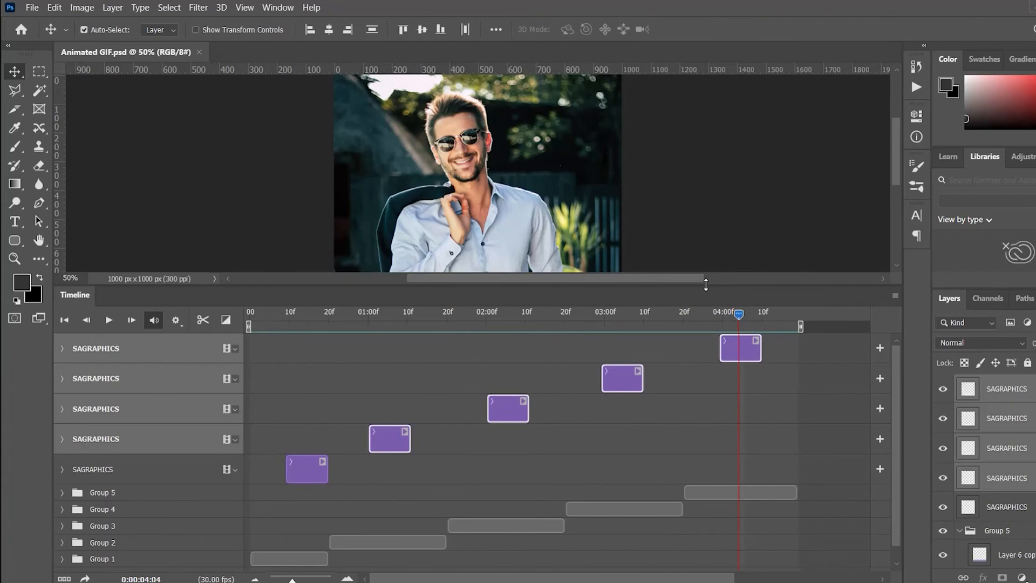
pyautogui.click(895, 296)
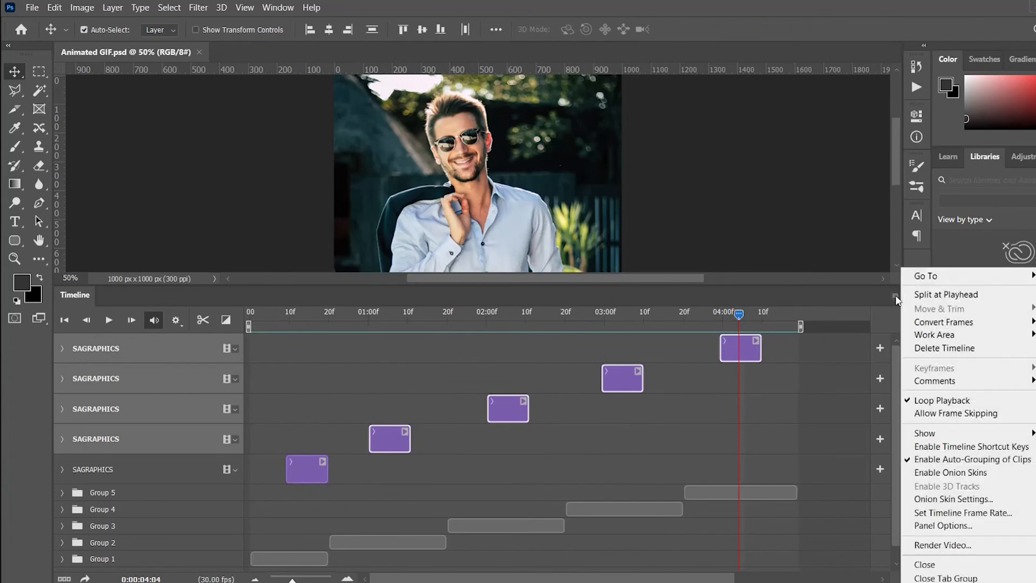
pyautogui.click(943, 546)
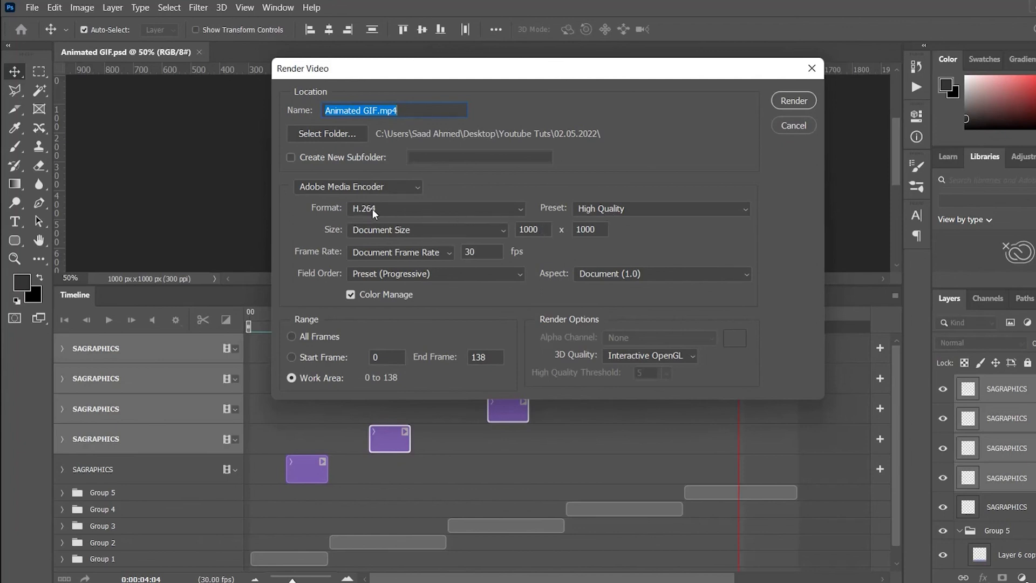
pyautogui.click(789, 102)
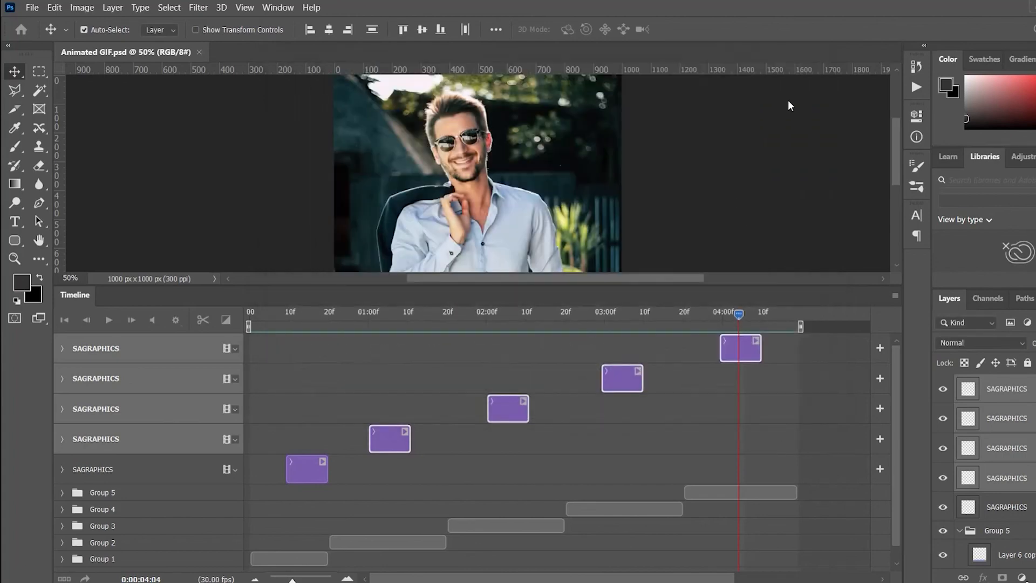